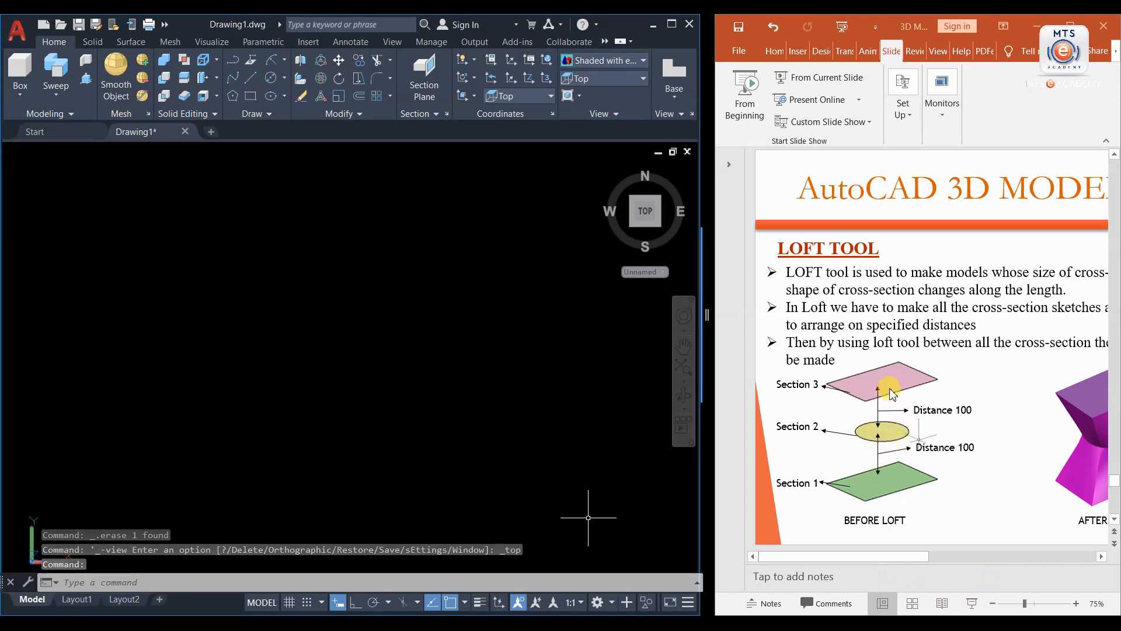
# Step: Draw a 500 by 300 rectangle in the top view as the first loft cross-section
pyautogui.click(250, 96)
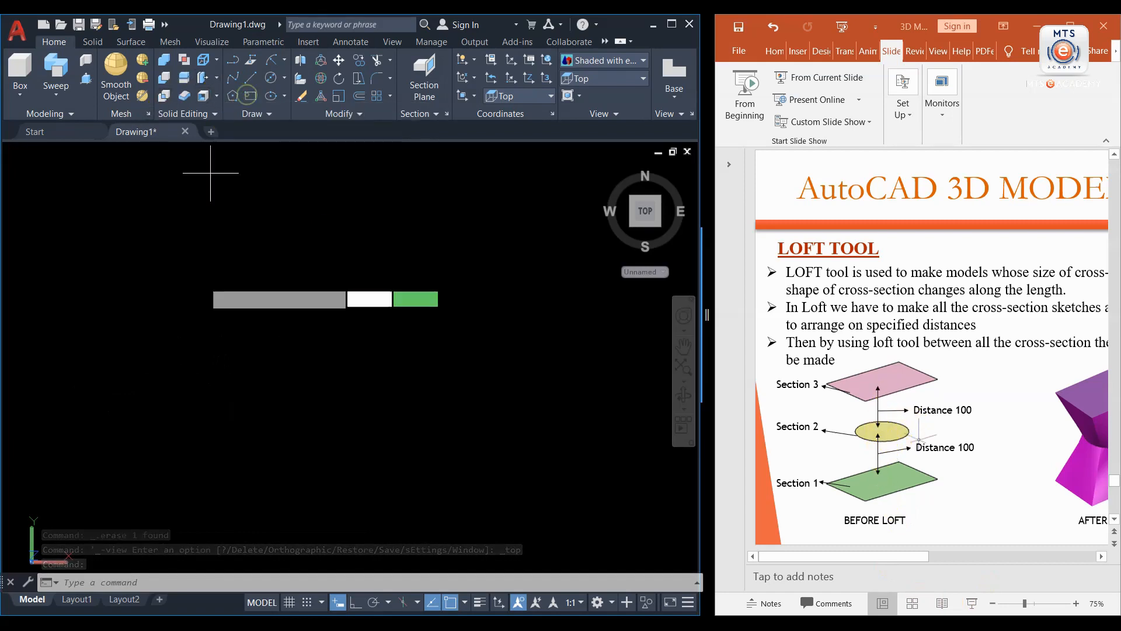
pyautogui.click(116, 407)
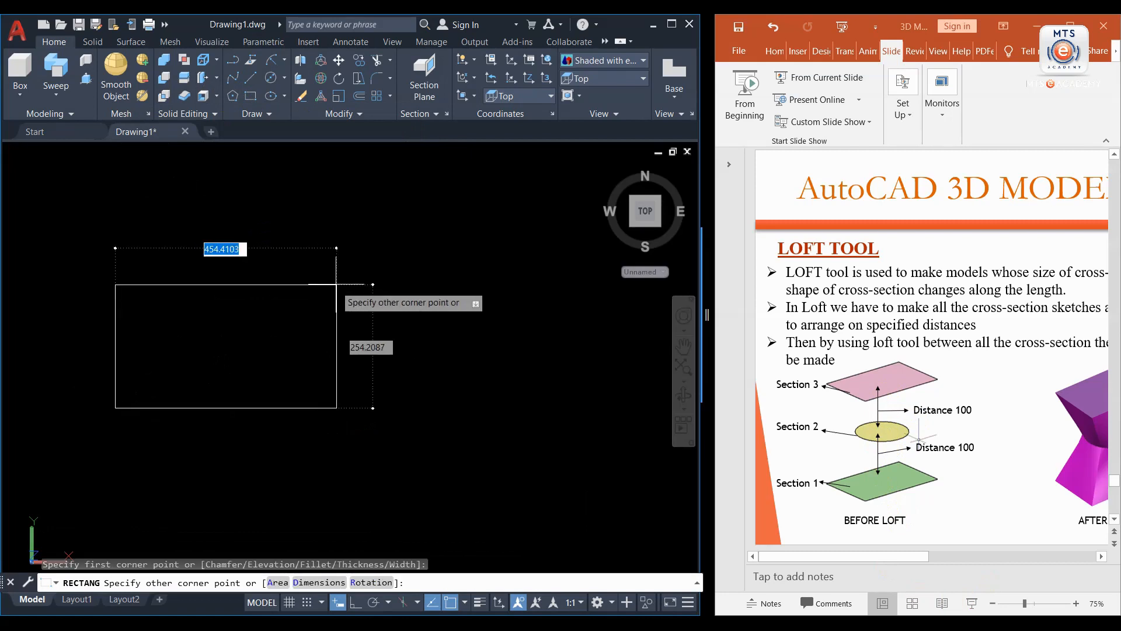
pyautogui.write('500')
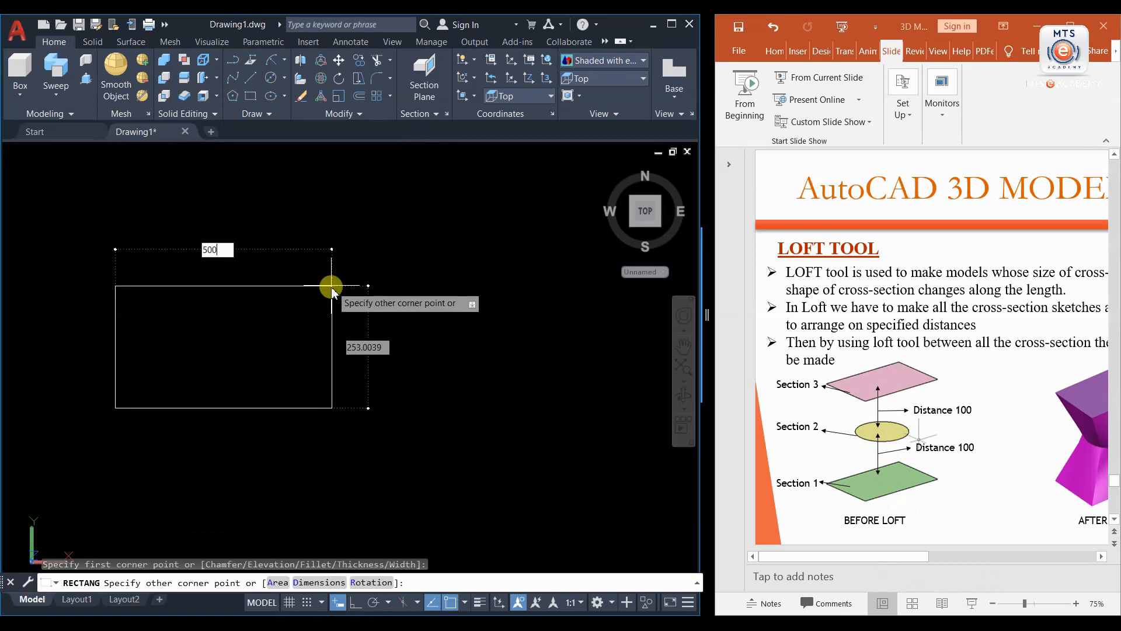
pyautogui.press('Tab')
pyautogui.write('300')
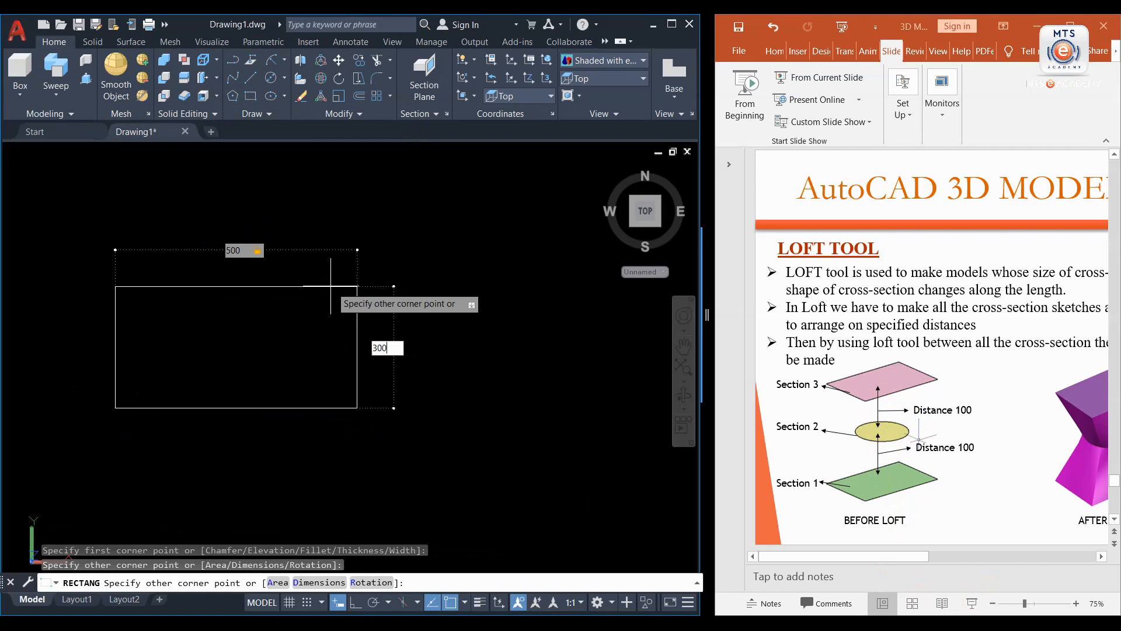
pyautogui.press('Return')
# Step: Draw a circle with a diameter of 250 to the right of the rectangle
pyautogui.scroll(-3, 230, 352)
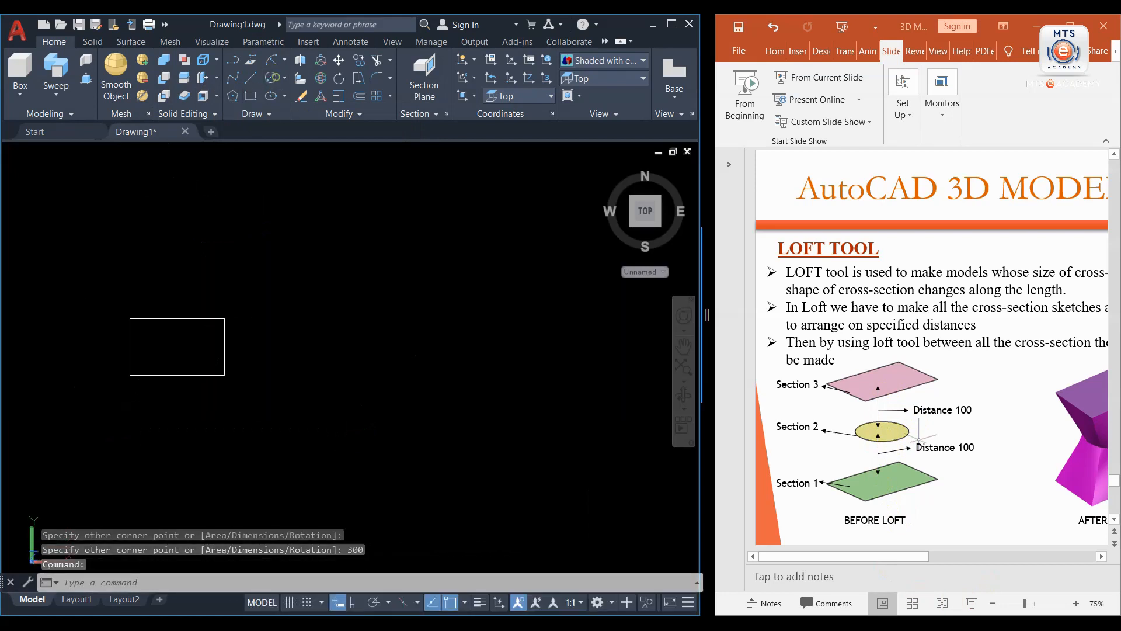
pyautogui.click(270, 78)
pyautogui.click(329, 347)
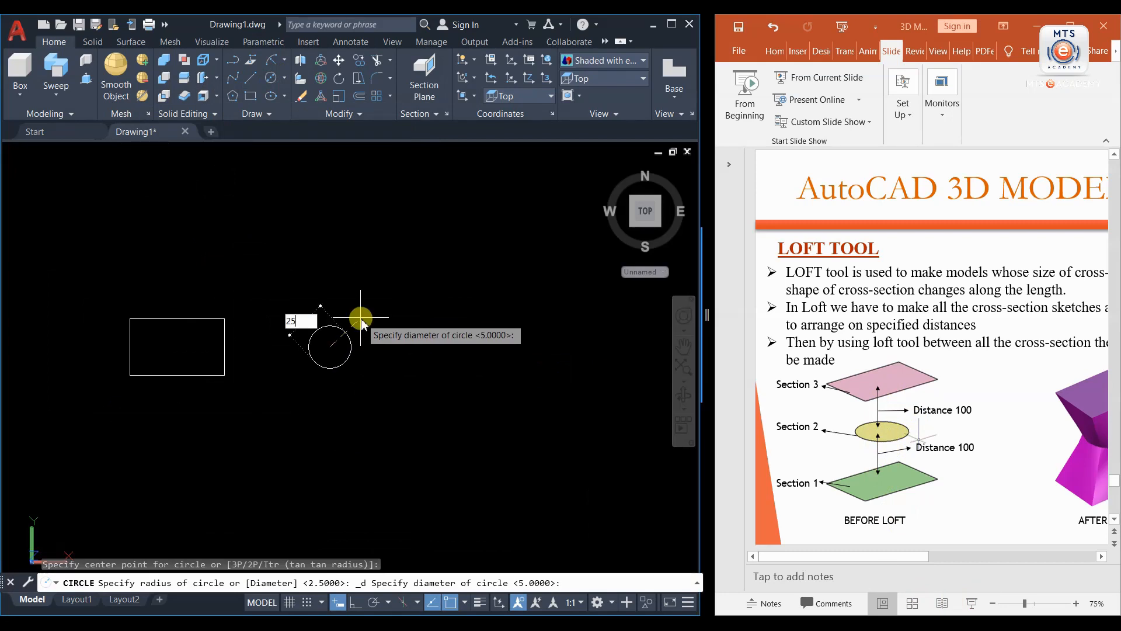
pyautogui.write('250')
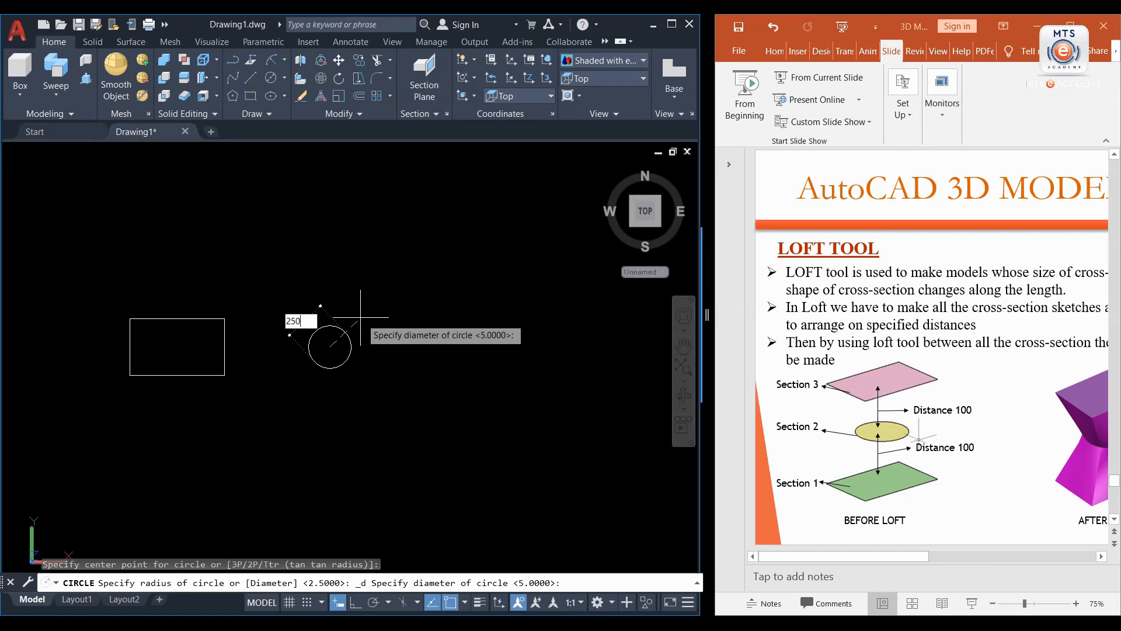
pyautogui.press('Return')
# Step: Draw a 600 by 400 rectangle to the right of the circle
pyautogui.moveTo(322, 364); pyautogui.dragTo(226, 353, button='middle')
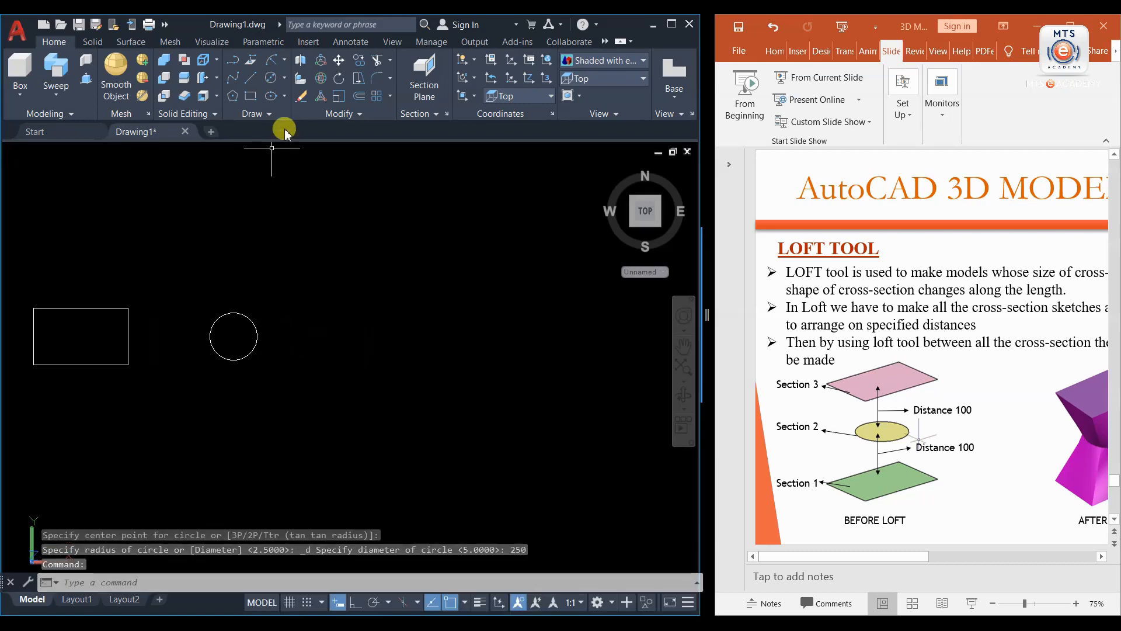
pyautogui.click(253, 95)
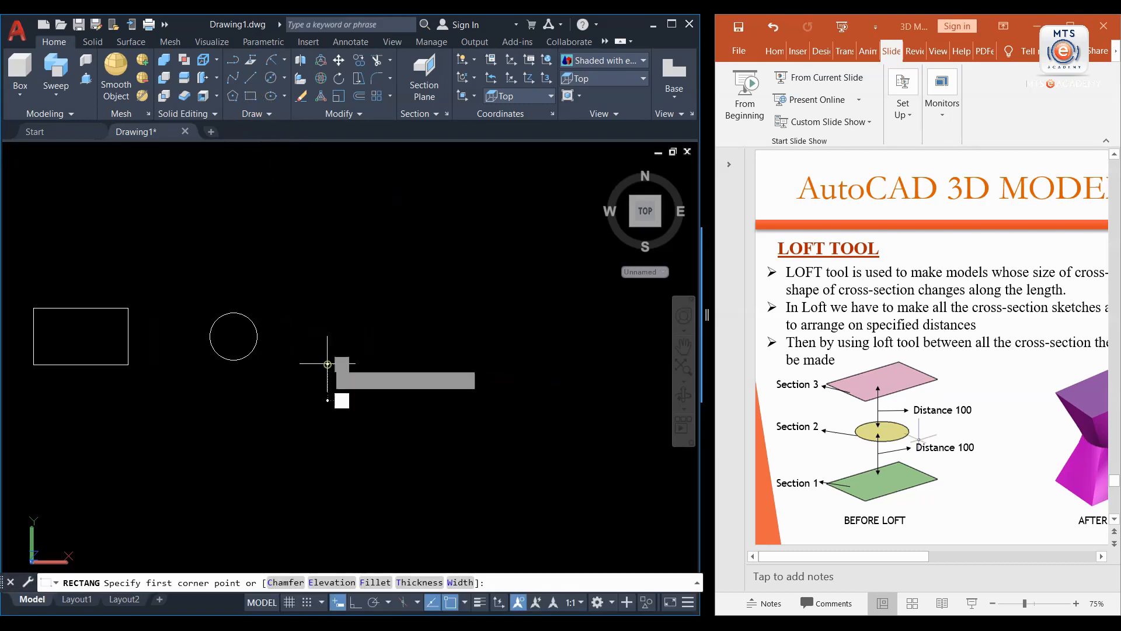
pyautogui.click(328, 364)
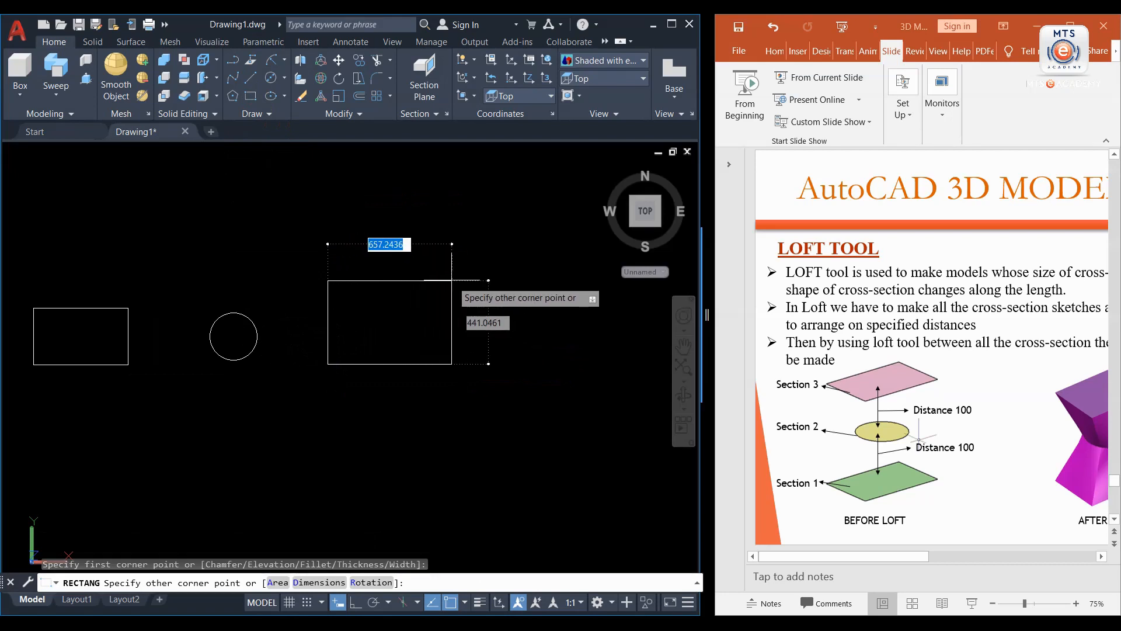
pyautogui.write('600')
pyautogui.press('Tab')
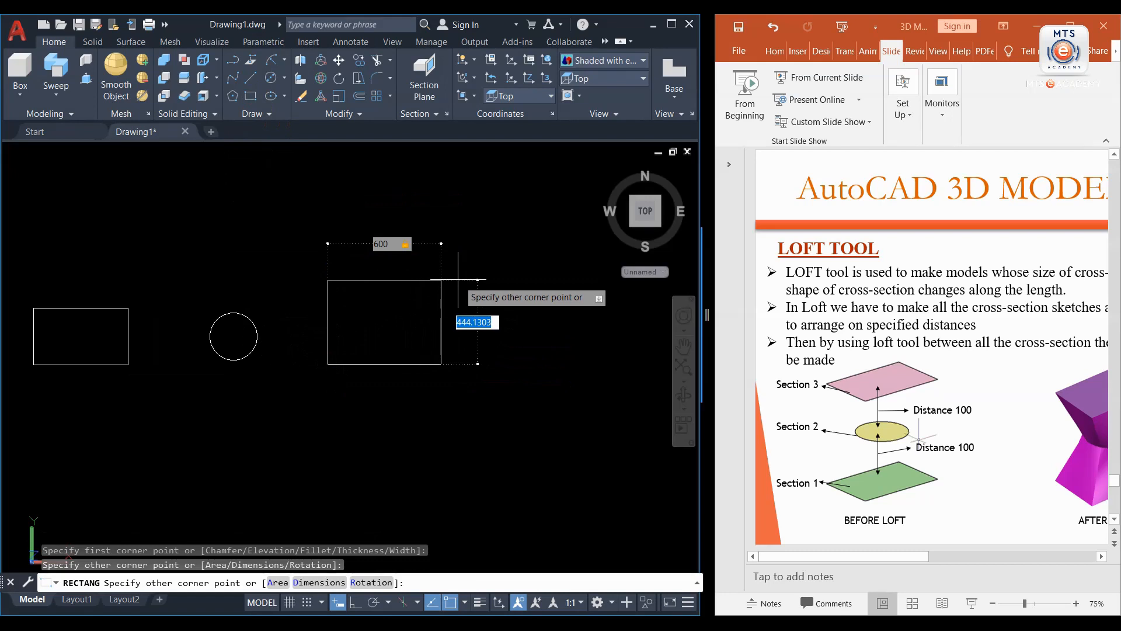
pyautogui.write('400')
pyautogui.press('Return')
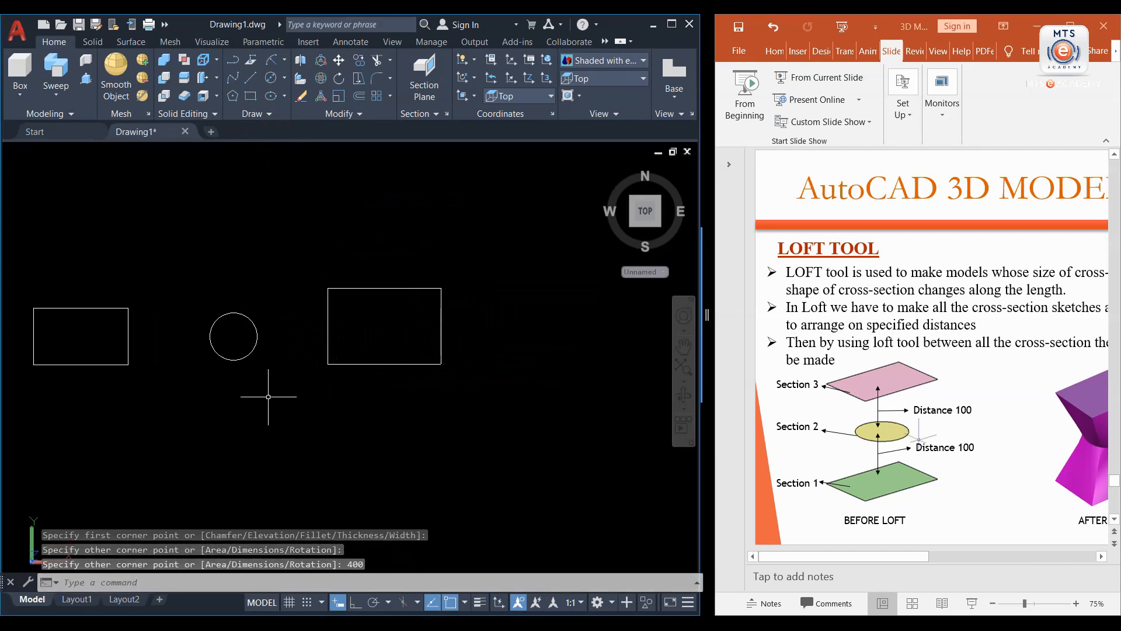
# Step: Move the circle by its center to the center of the 500 by 300 rectangle
pyautogui.moveTo(268, 396)
pyautogui.mouseDown(button='middle')
pyautogui.moveTo(320, 388)
pyautogui.moveTo(306, 405)
pyautogui.mouseUp(button='middle')
pyautogui.scroll(-2, 305, 395)
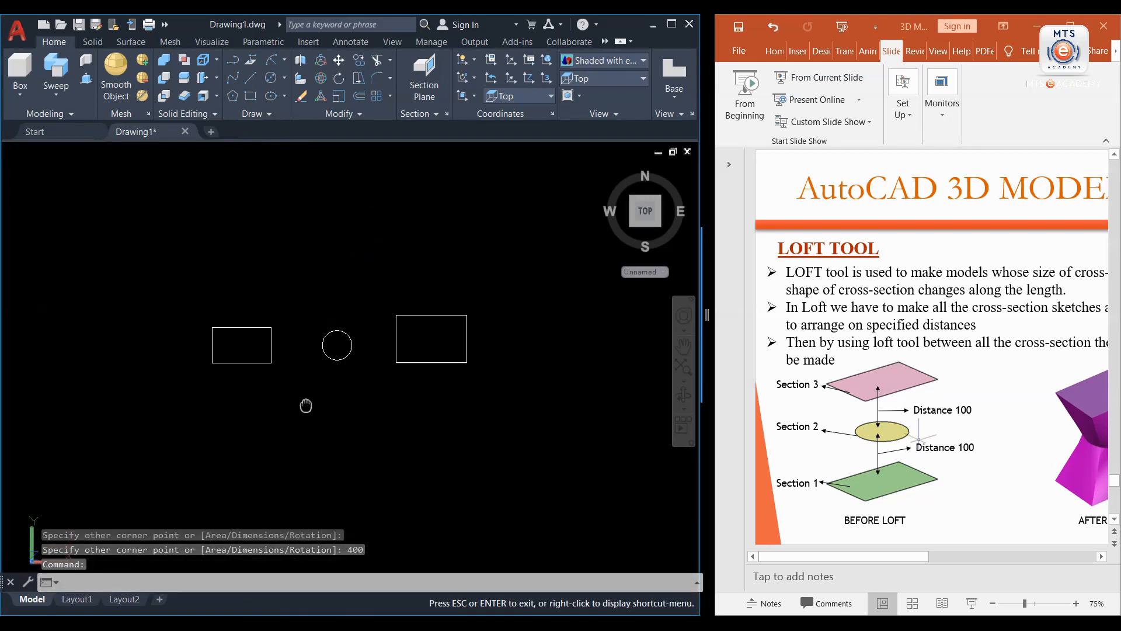
pyautogui.scroll(2, 325, 348)
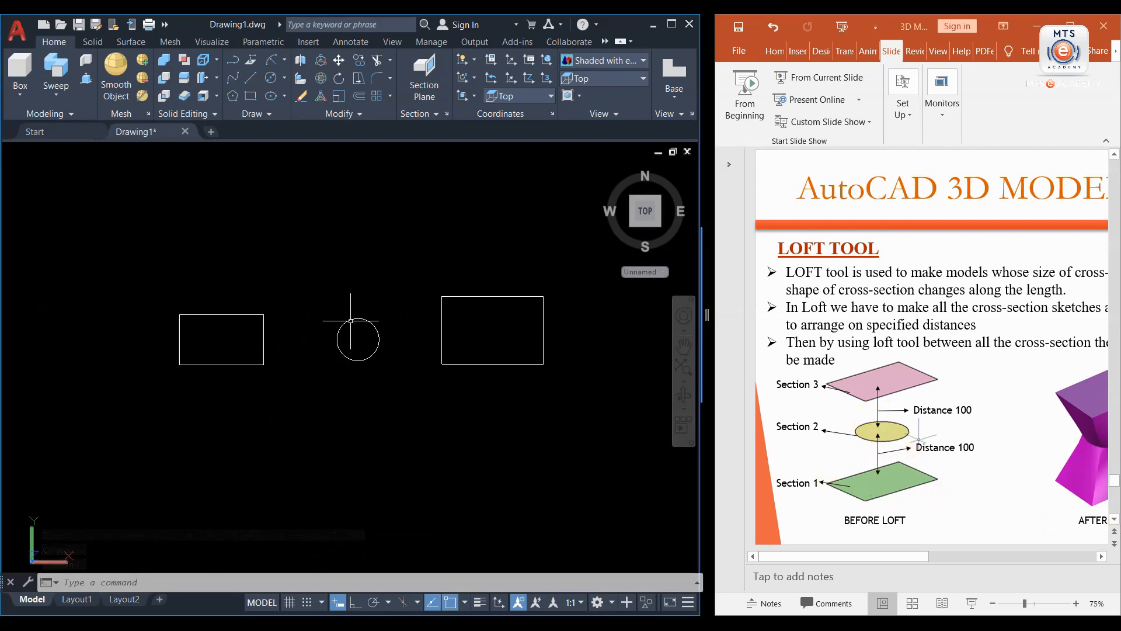
pyautogui.click(385, 356)
pyautogui.click(350, 346)
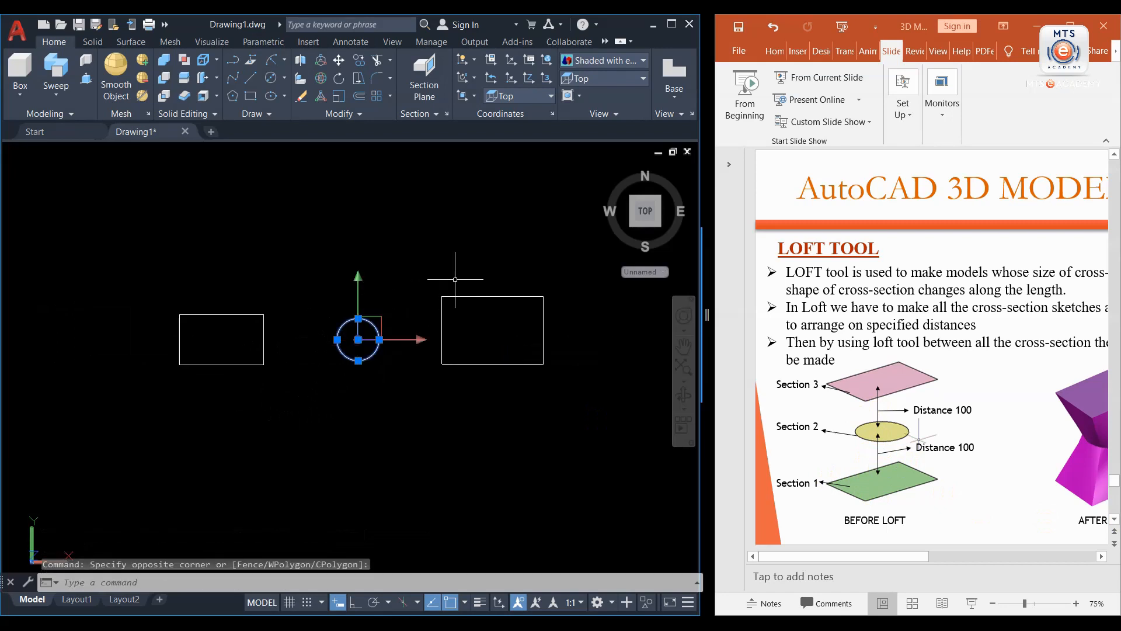
pyautogui.click(339, 60)
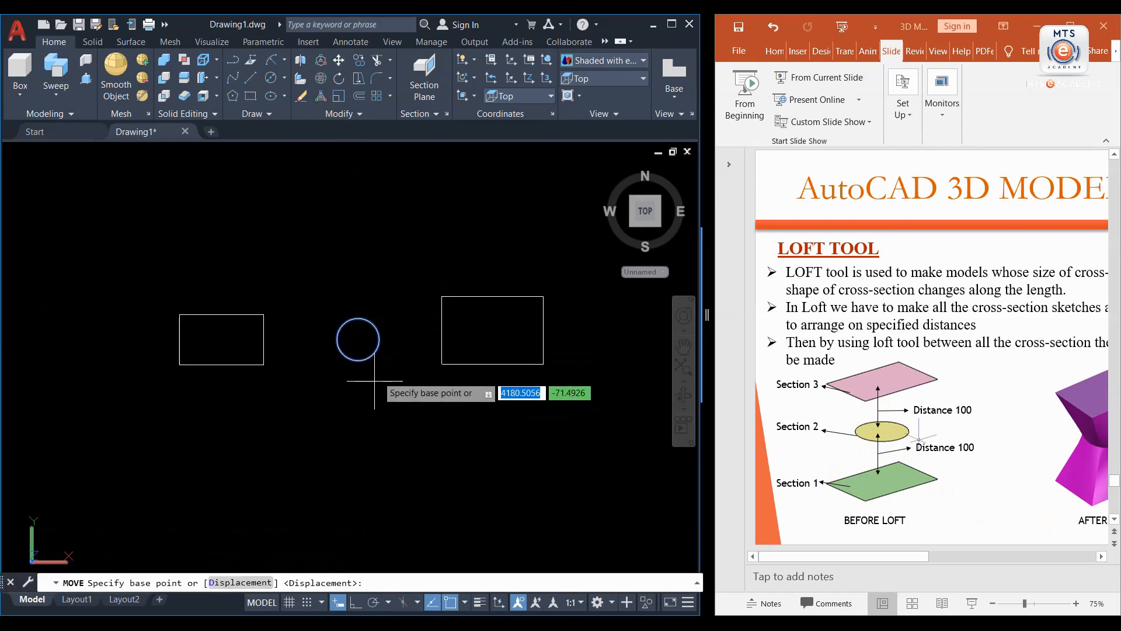
pyautogui.click(358, 342)
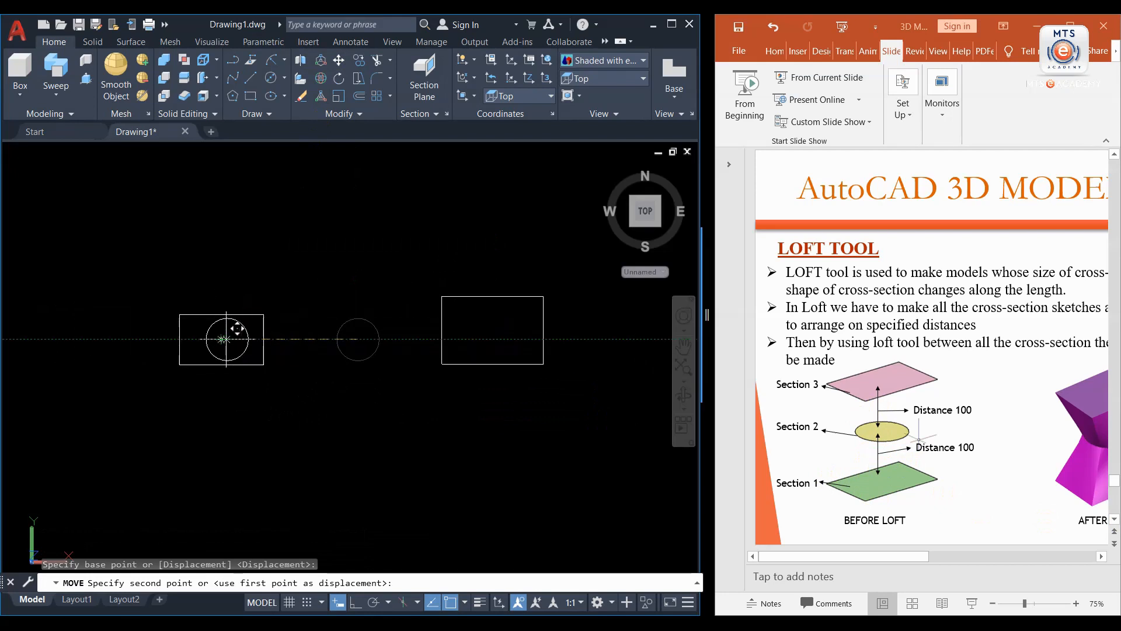
pyautogui.click(223, 339)
# Step: Move the 600 by 400 rectangle by its center onto the shared center of the circle and smaller rectangle
pyautogui.click(460, 275)
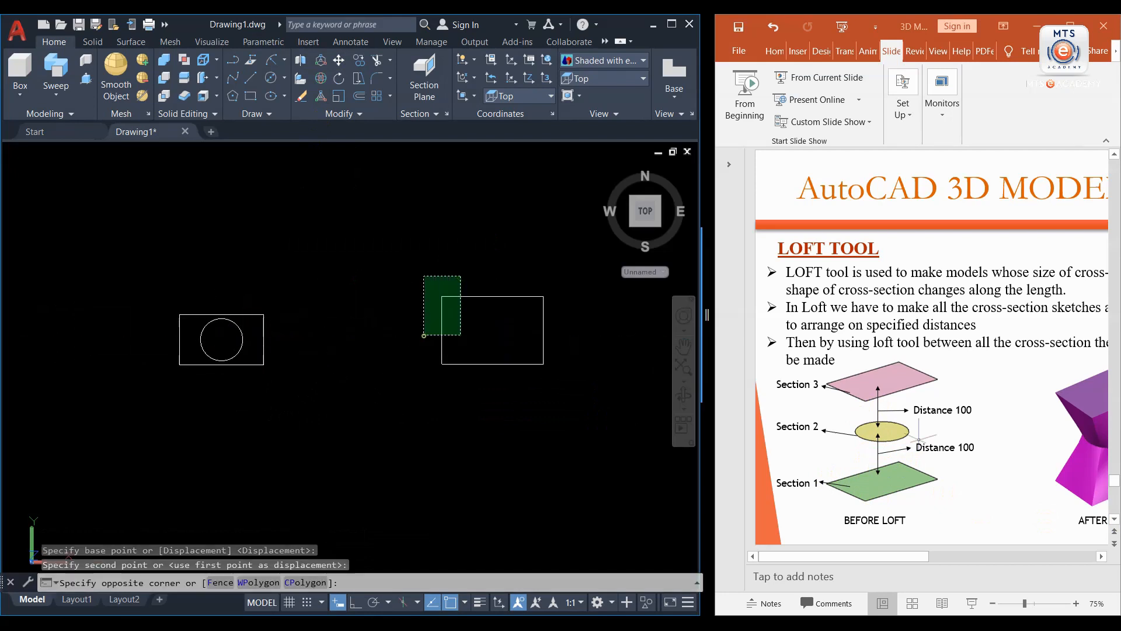
pyautogui.click(425, 334)
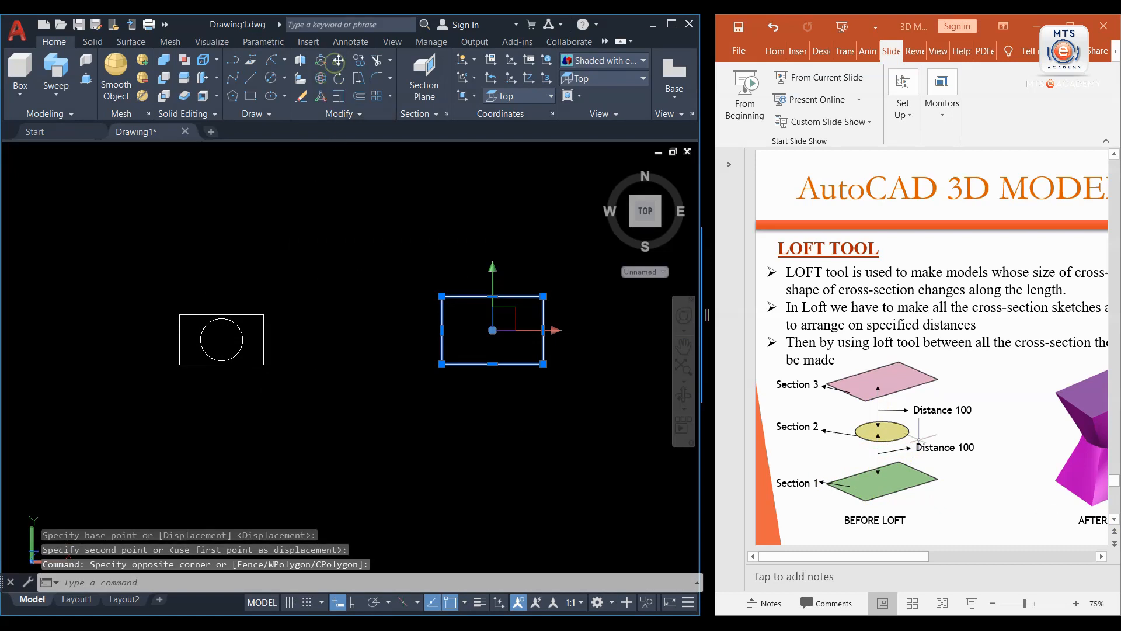
pyautogui.click(338, 60)
pyautogui.click(492, 329)
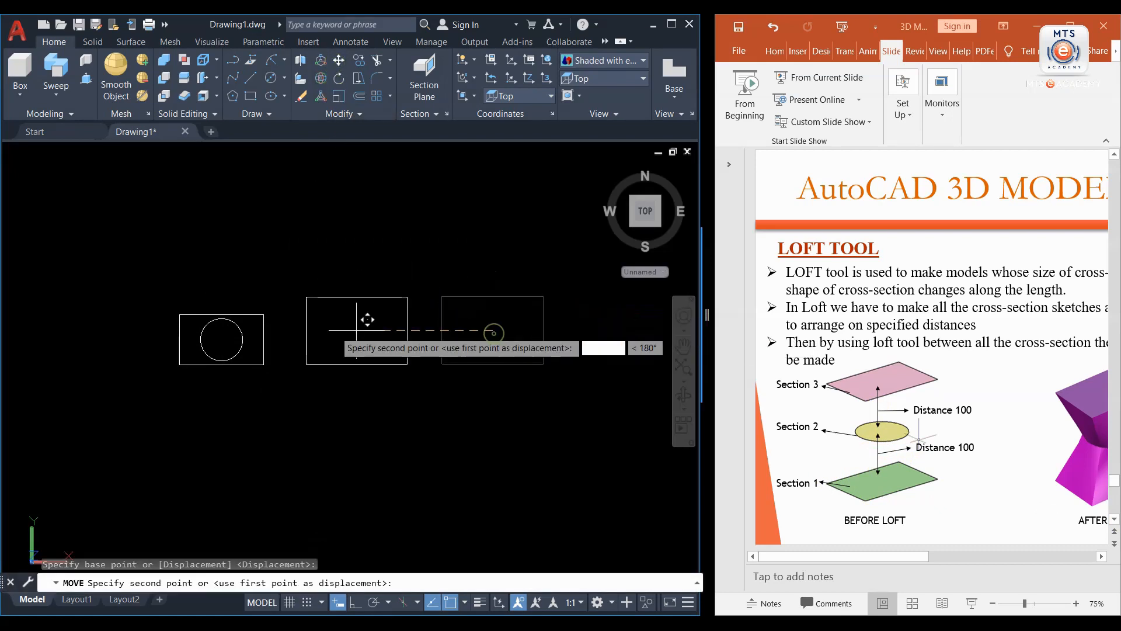
pyautogui.click(222, 339)
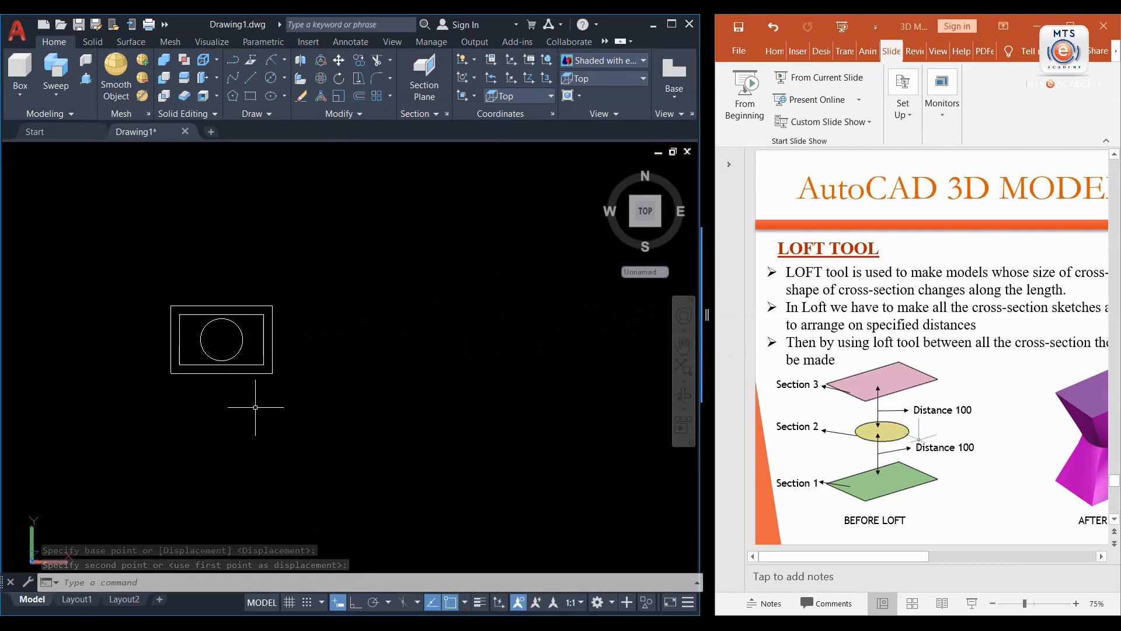
pyautogui.click(237, 315)
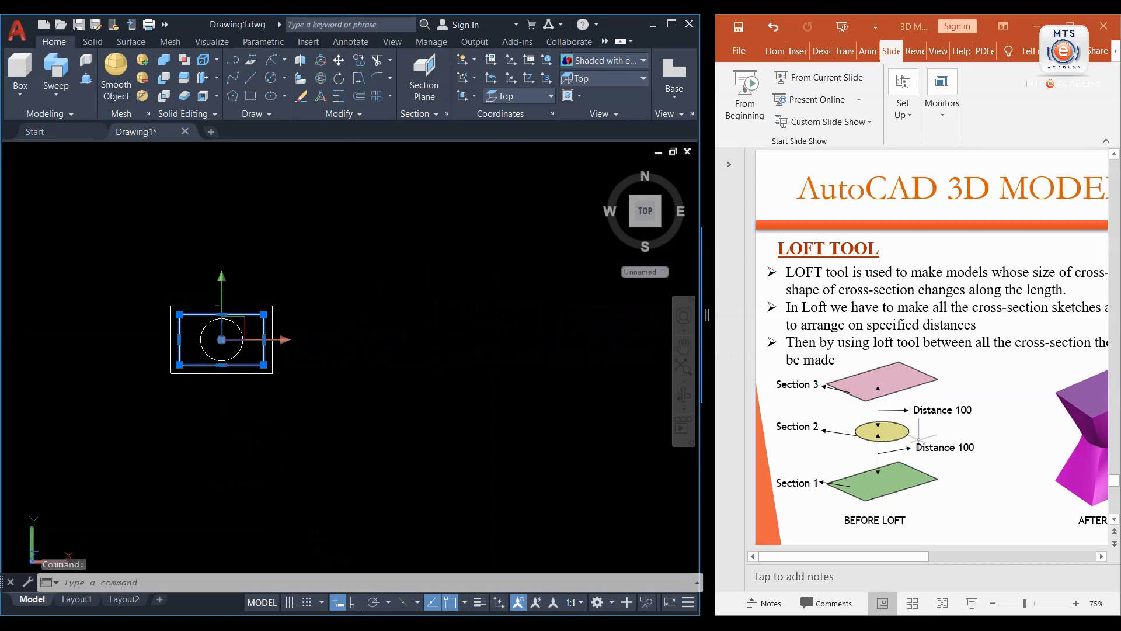
pyautogui.click(236, 326)
pyautogui.click(257, 304)
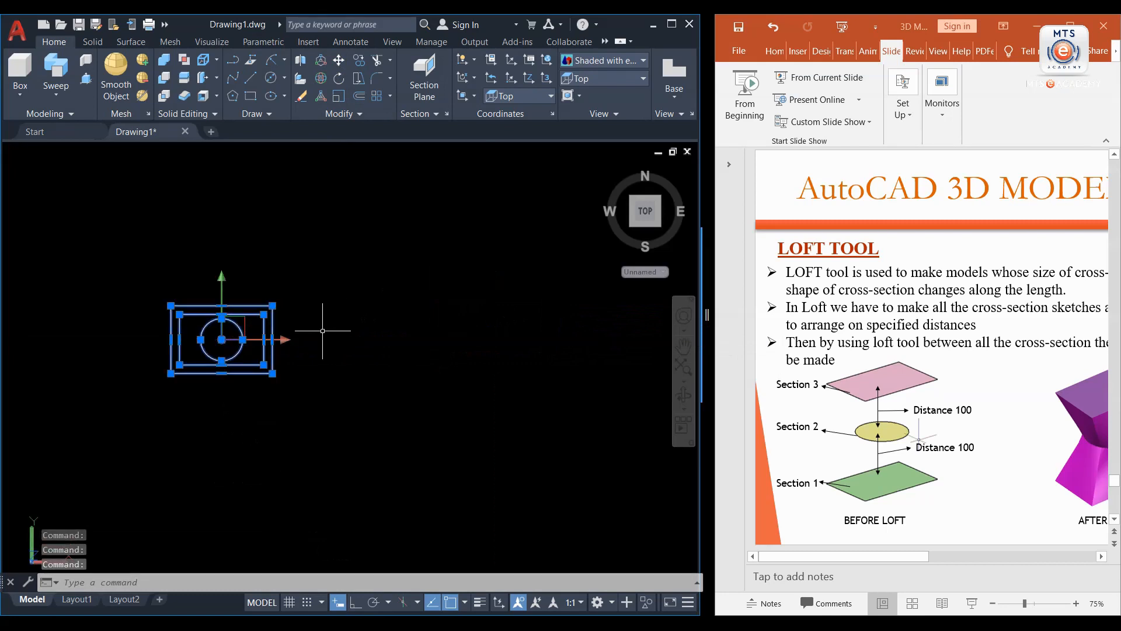
pyautogui.press('Escape')
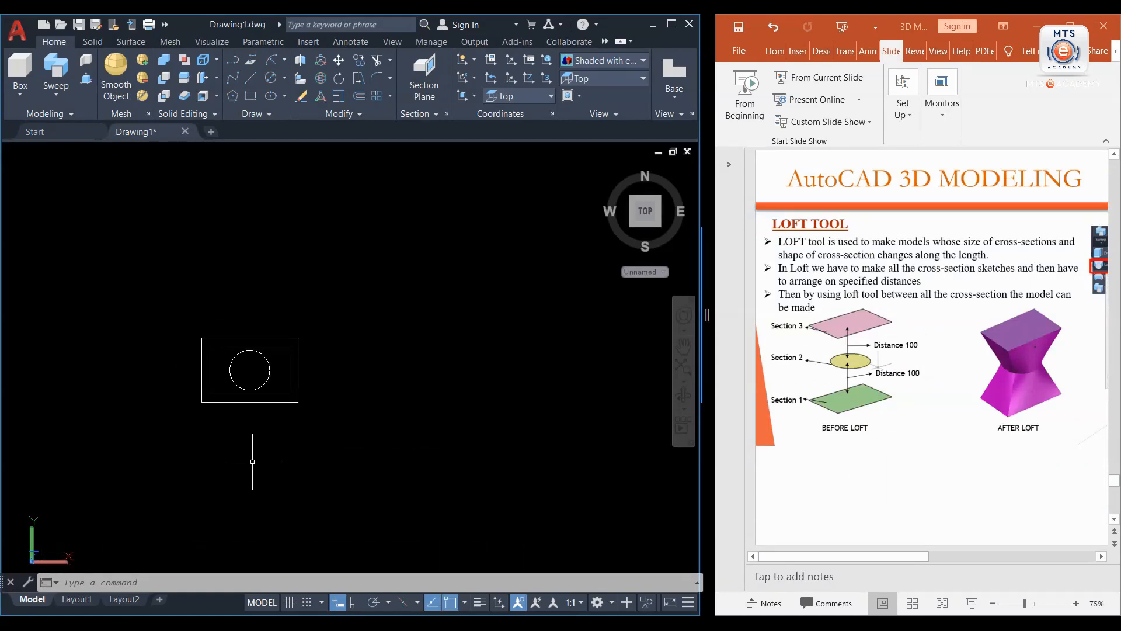
# Step: Turn Ortho on and move the circle 400 units up along the Z axis, above the two rectangles
pyautogui.keyDown('shift'); pyautogui.moveTo(251, 459); pyautogui.dragTo(290, 338, button='middle'); pyautogui.keyUp('shift')
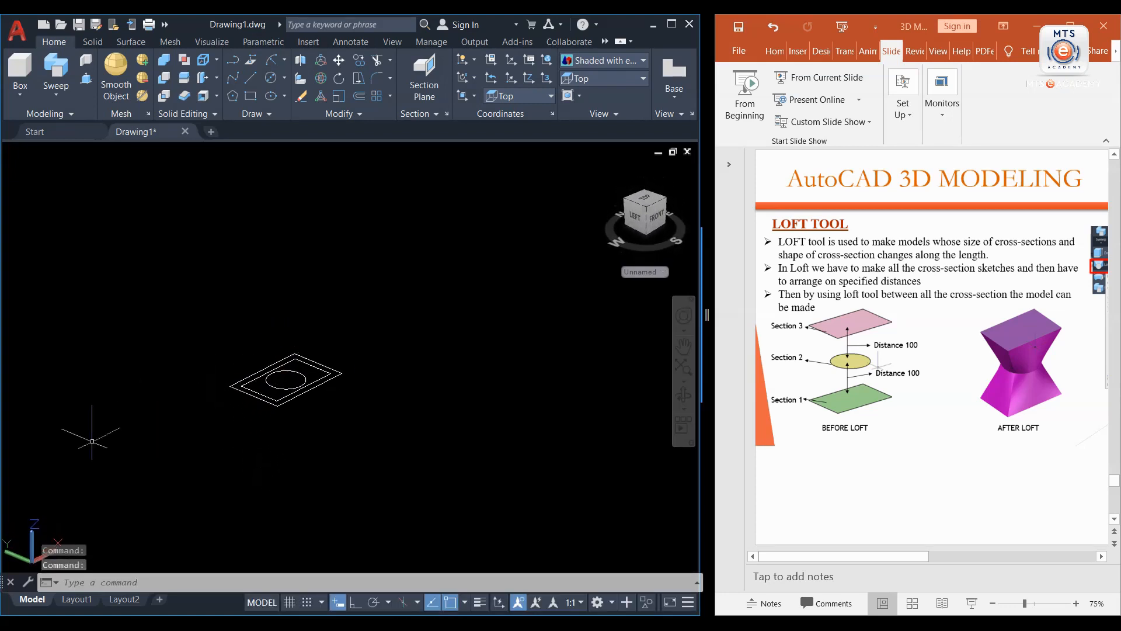
pyautogui.keyDown('shift'); pyautogui.moveTo(281, 475); pyautogui.dragTo(308, 443, button='middle'); pyautogui.keyUp('shift')
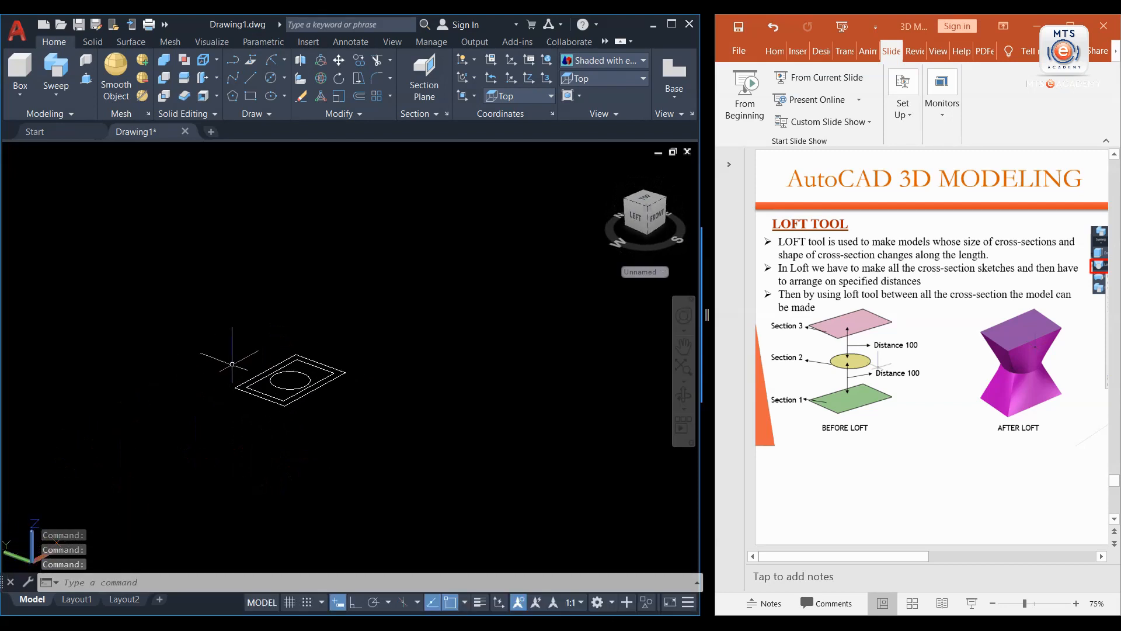
pyautogui.scroll(5, 252, 362)
pyautogui.moveTo(356, 415); pyautogui.dragTo(347, 415, button='middle')
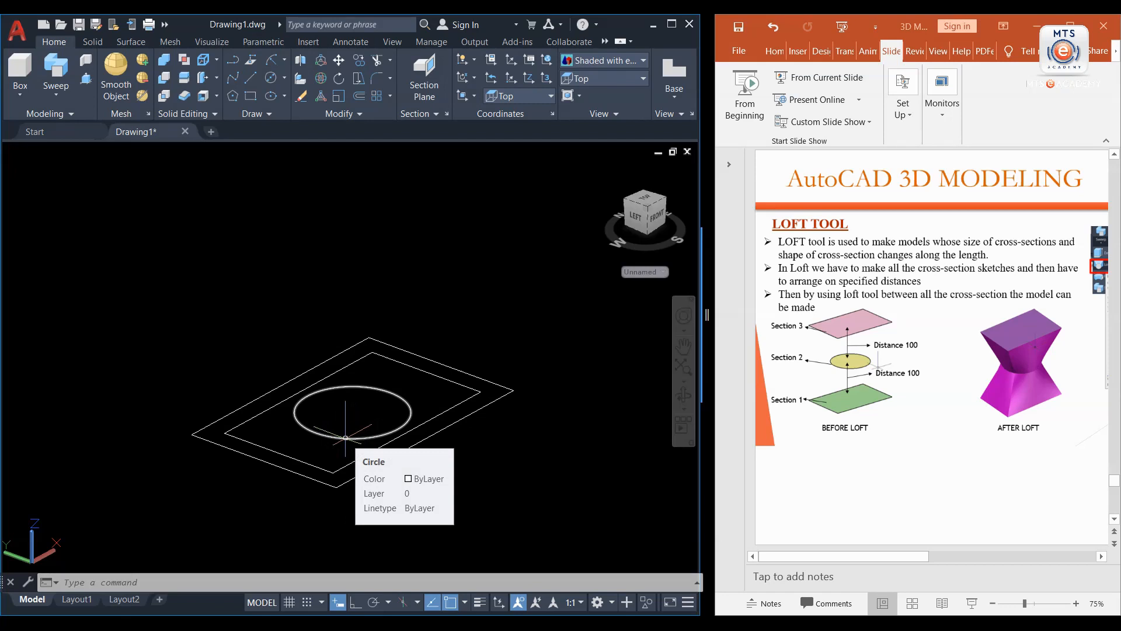
pyautogui.click(345, 437)
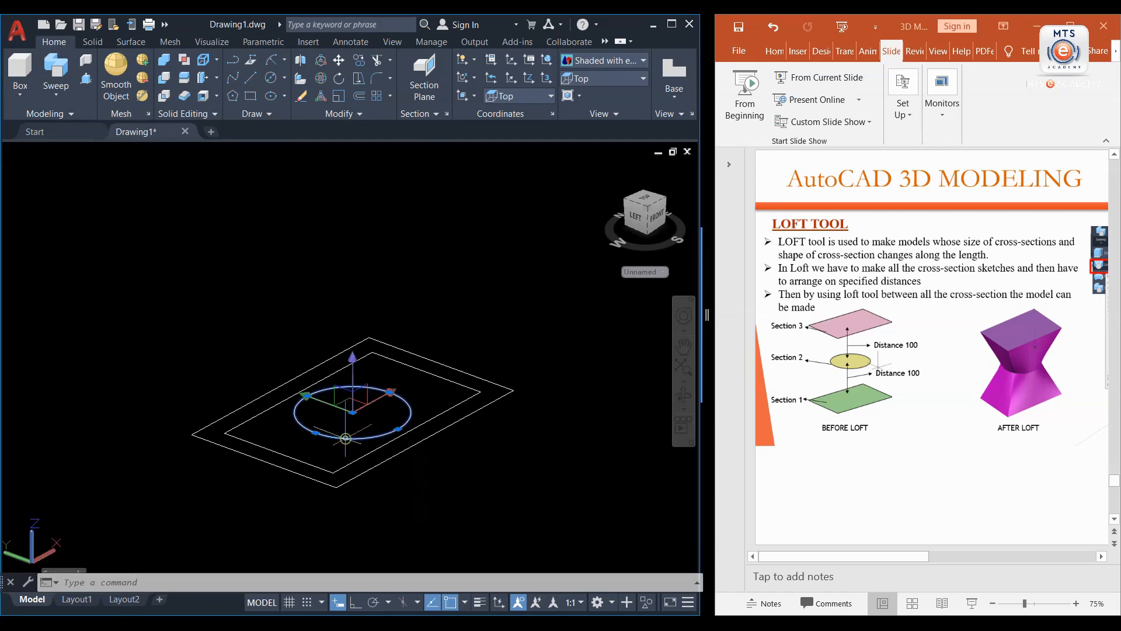
pyautogui.scroll(2, 352, 415)
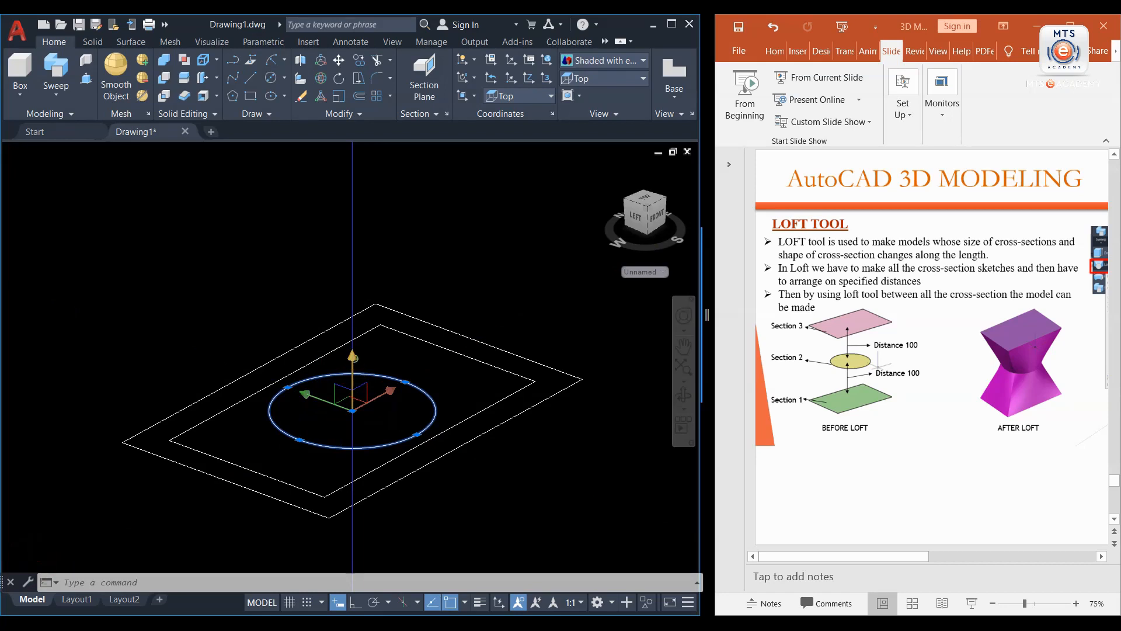
pyautogui.click(353, 362)
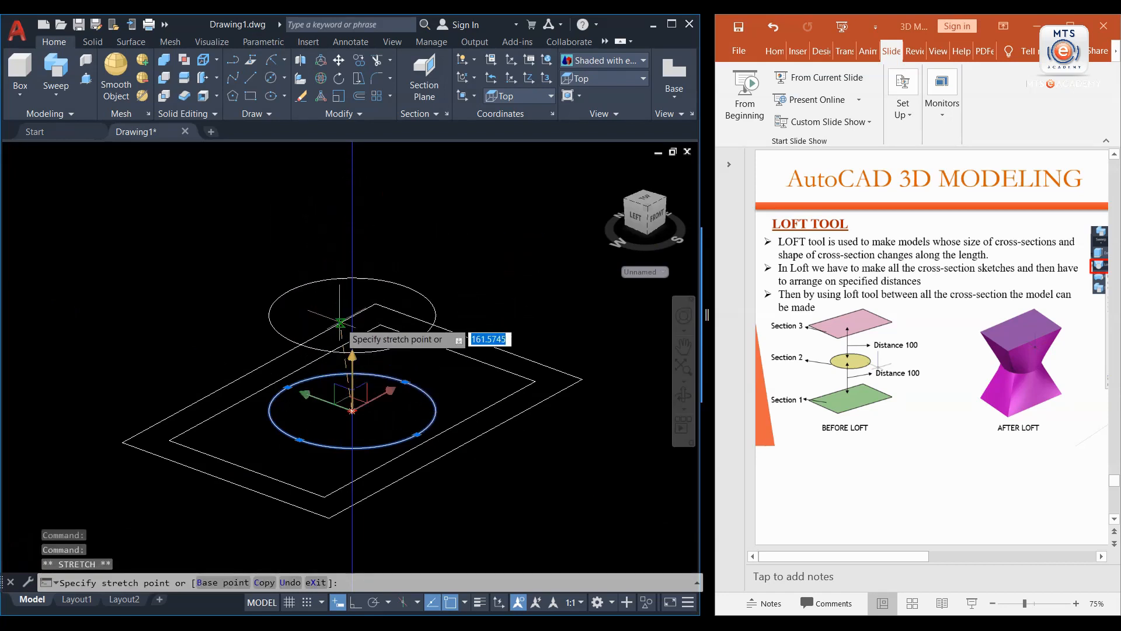
pyautogui.click(355, 601)
pyautogui.moveTo(362, 269); pyautogui.dragTo(364, 298, button='middle')
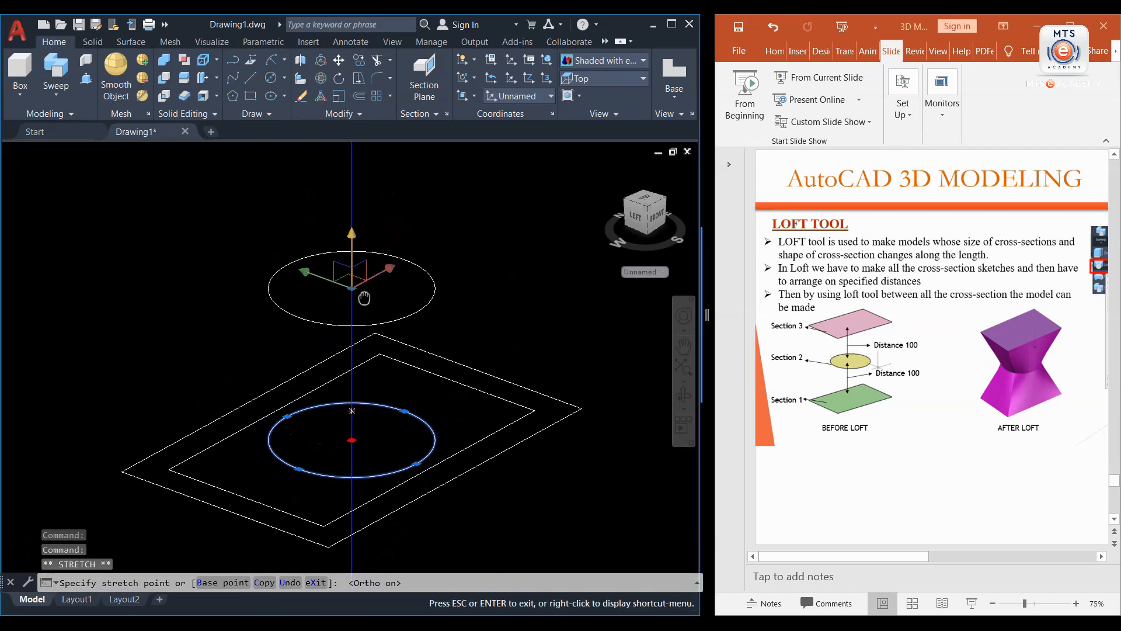
pyautogui.scroll(-3, 362, 309)
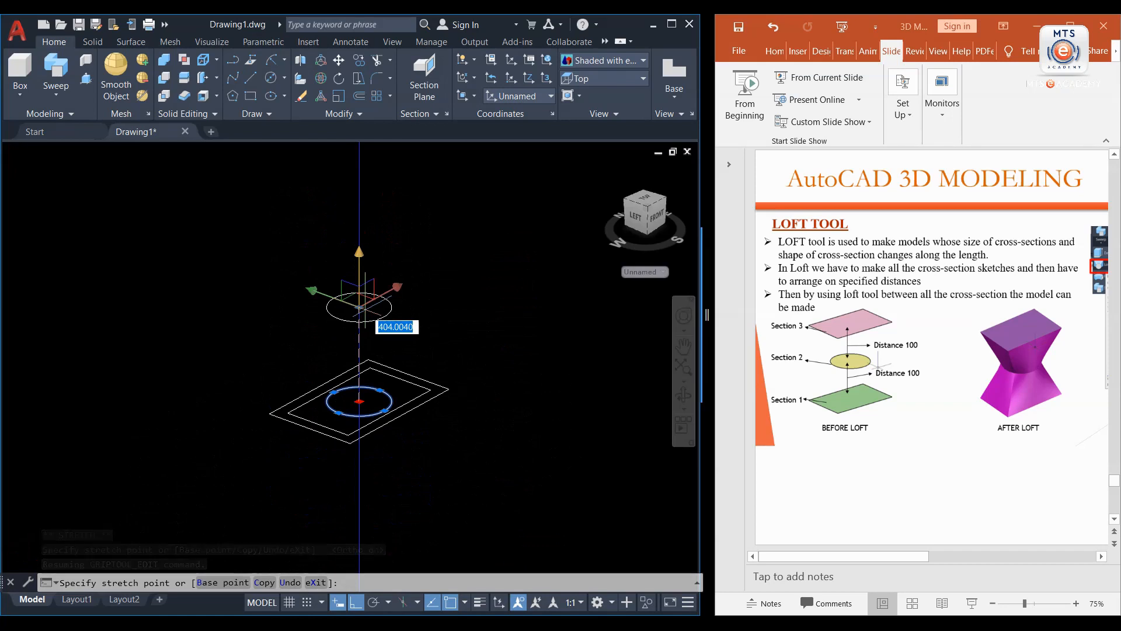
pyautogui.write('400')
pyautogui.press('Return')
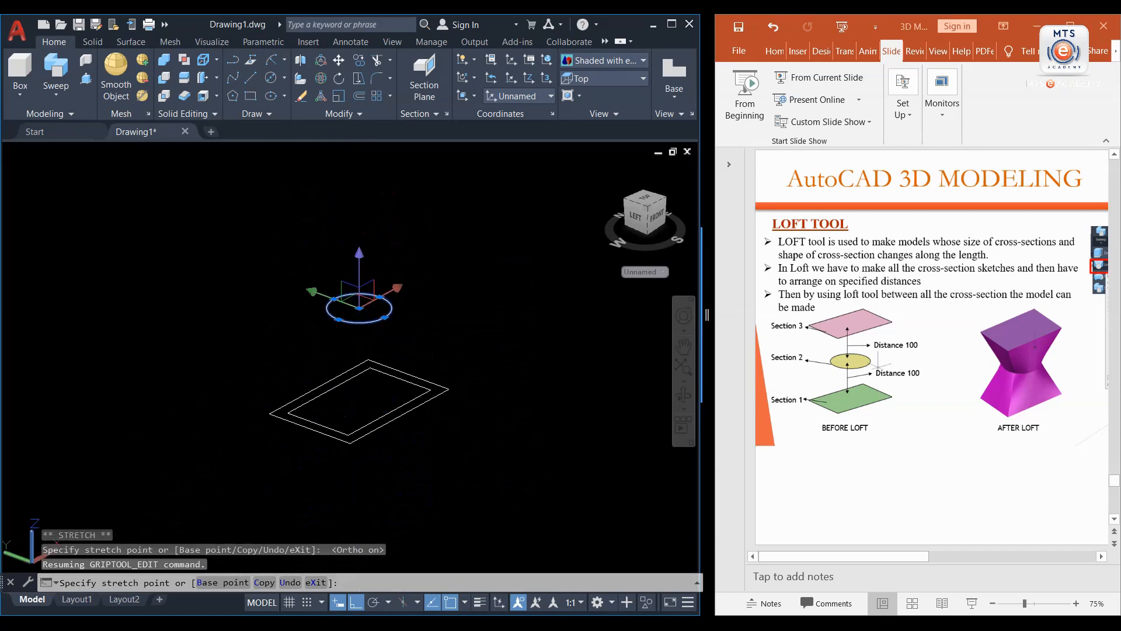
pyautogui.press('Escape')
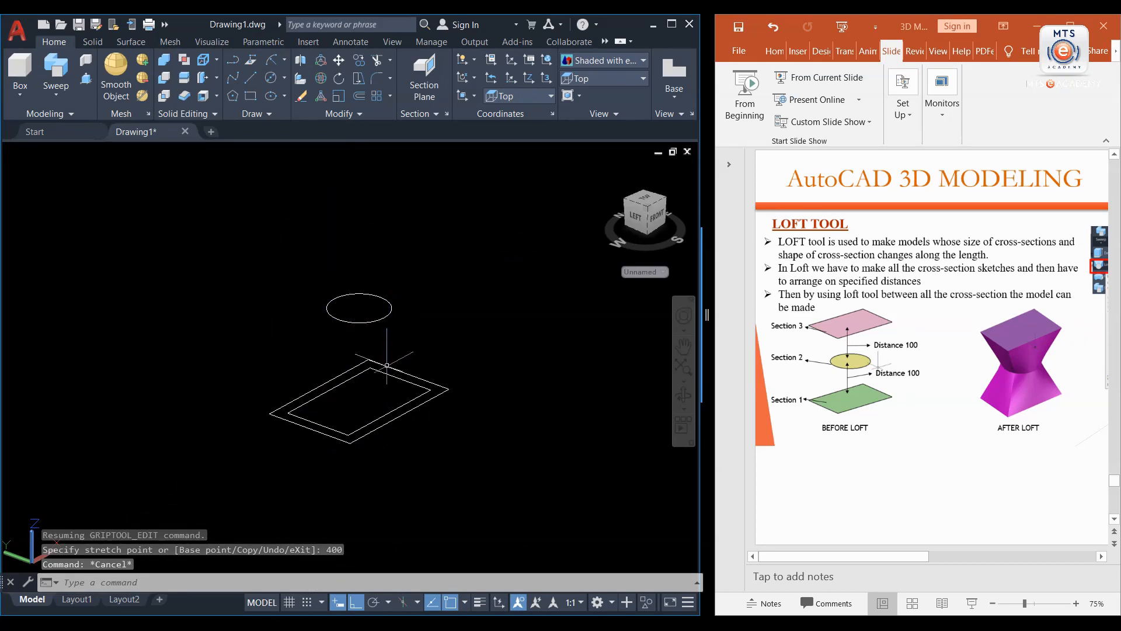
# Step: Move the 500 by 300 rectangle 800 units up along the Z axis, above the circle
pyautogui.click(385, 371)
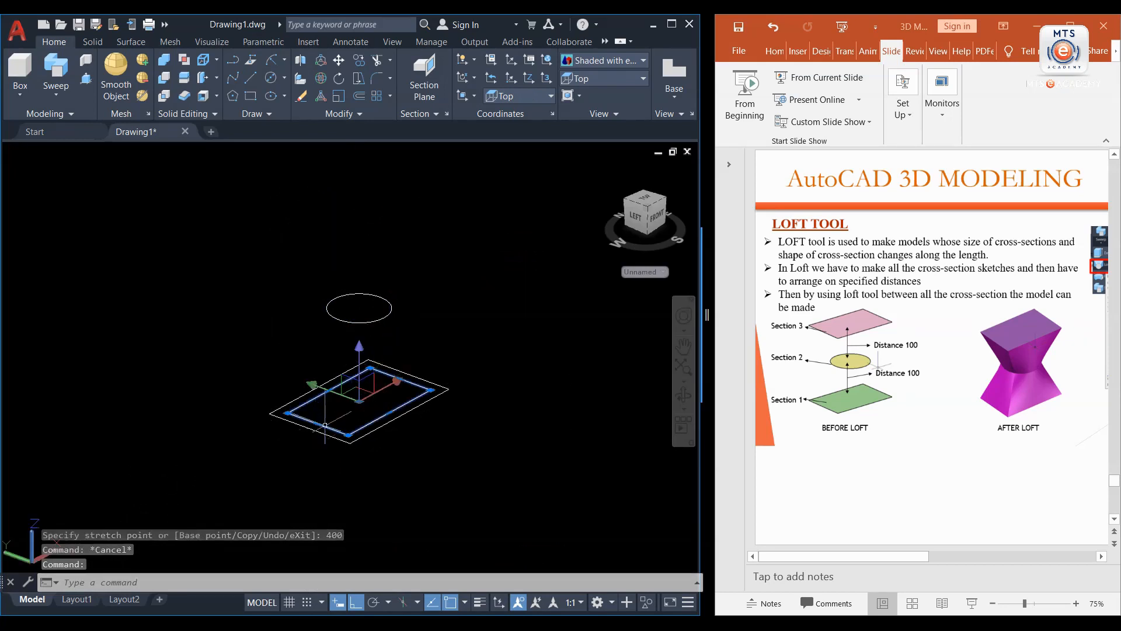
pyautogui.click(359, 356)
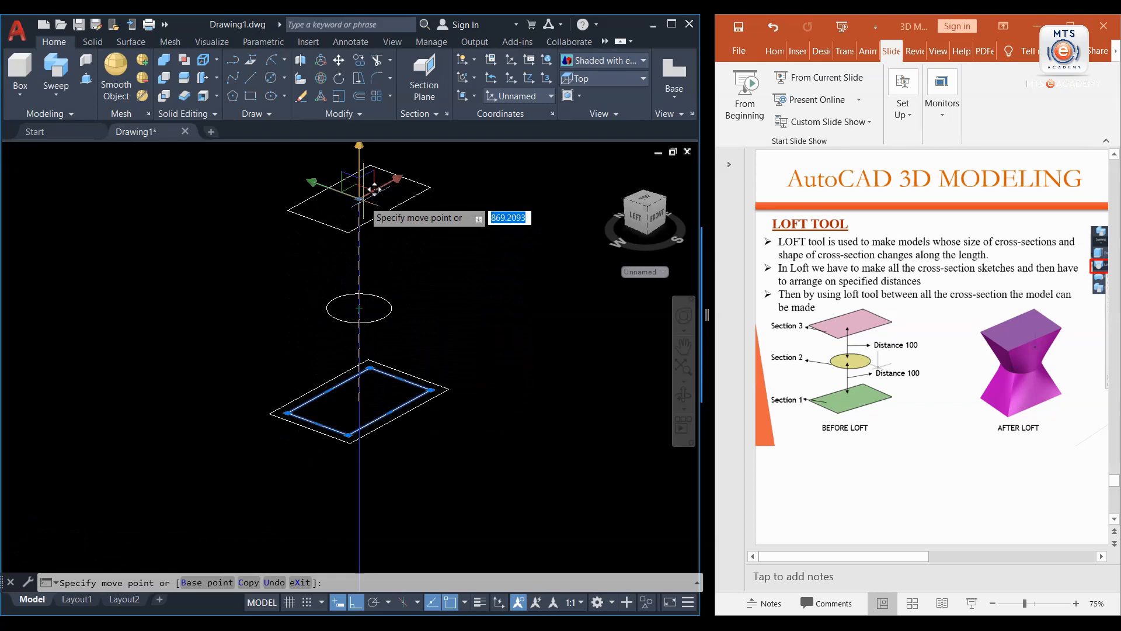
pyautogui.write('800')
pyautogui.press('Return')
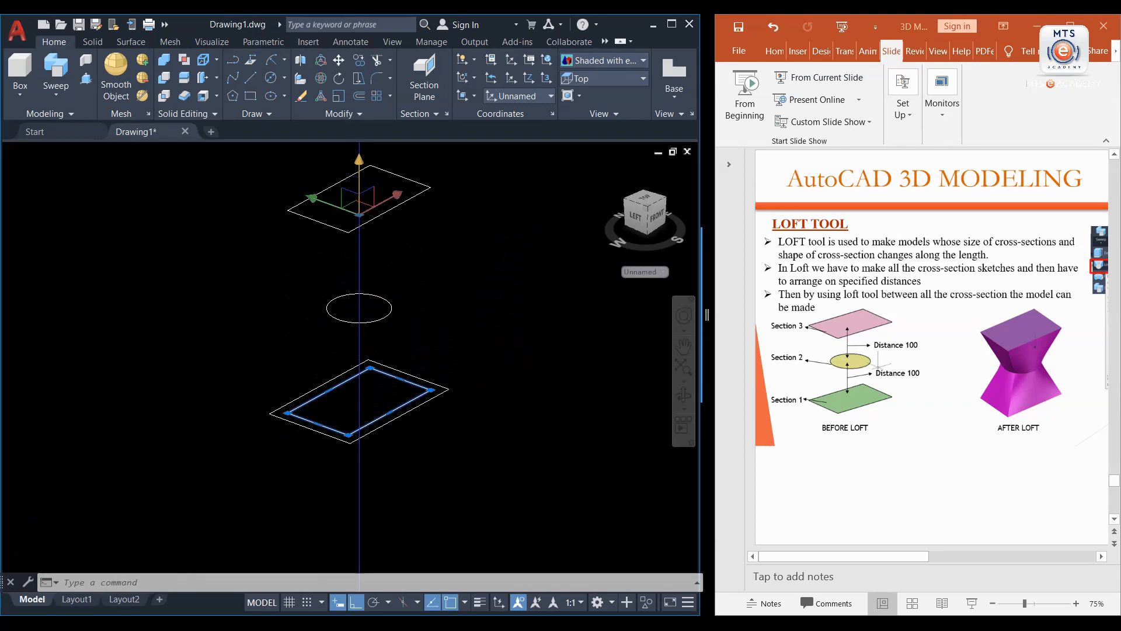
pyautogui.press('Escape')
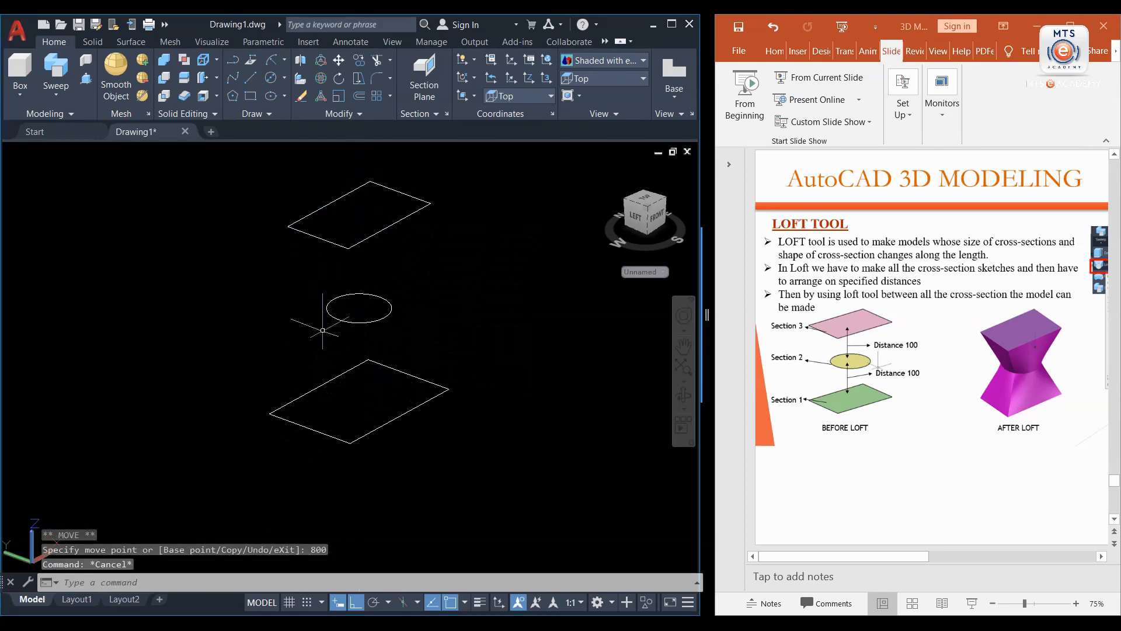
# Step: Loft a solid from the lower rectangle through the circle to the upper rectangle, using cross sections only
pyautogui.moveTo(359, 307)
pyautogui.keyDown('shift'); pyautogui.mouseDown(button='middle')
pyautogui.moveTo(395, 228)
pyautogui.moveTo(268, 298)
pyautogui.moveTo(303, 313)
pyautogui.moveTo(412, 292)
pyautogui.mouseUp(button='middle'); pyautogui.keyUp('shift')
pyautogui.keyDown('shift'); pyautogui.moveTo(442, 255); pyautogui.dragTo(361, 334, button='middle'); pyautogui.keyUp('shift')
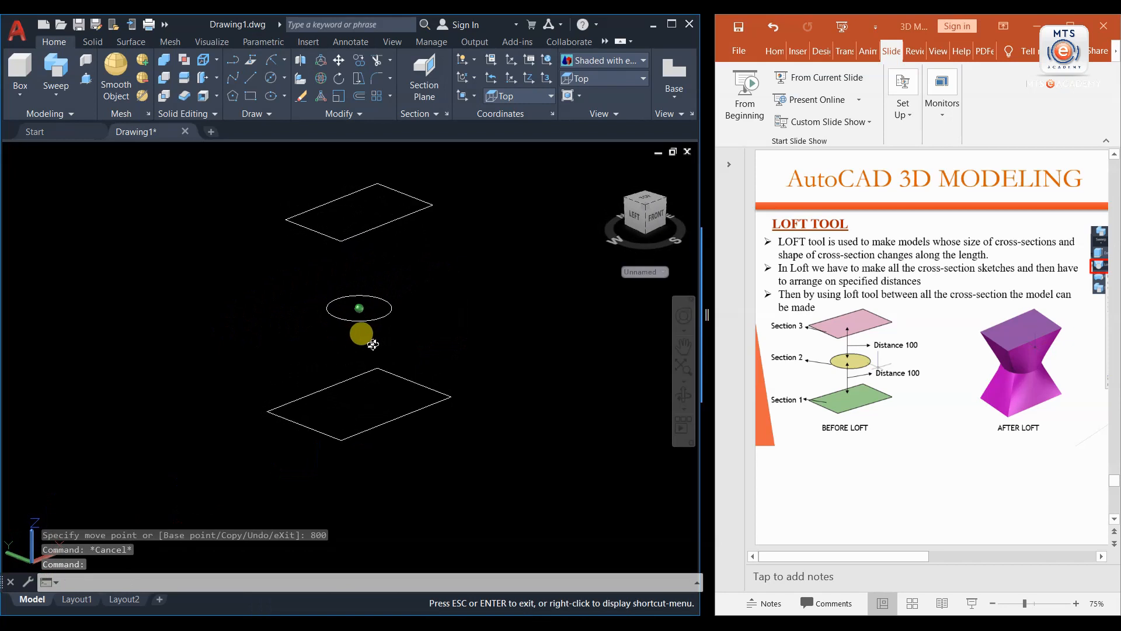
pyautogui.click(52, 98)
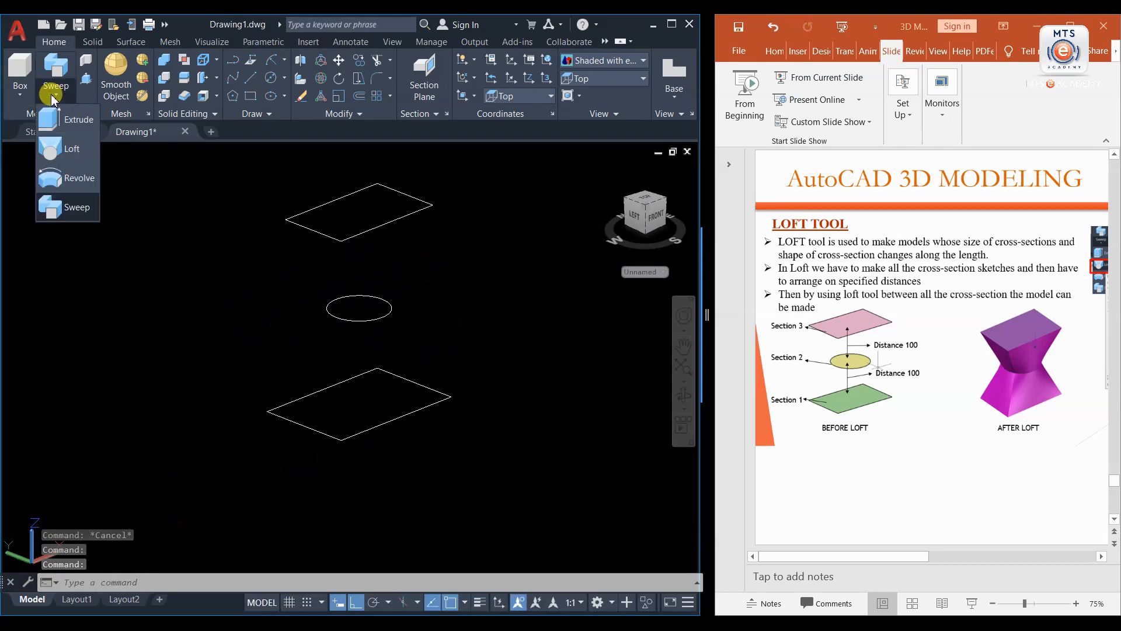
pyautogui.click(79, 155)
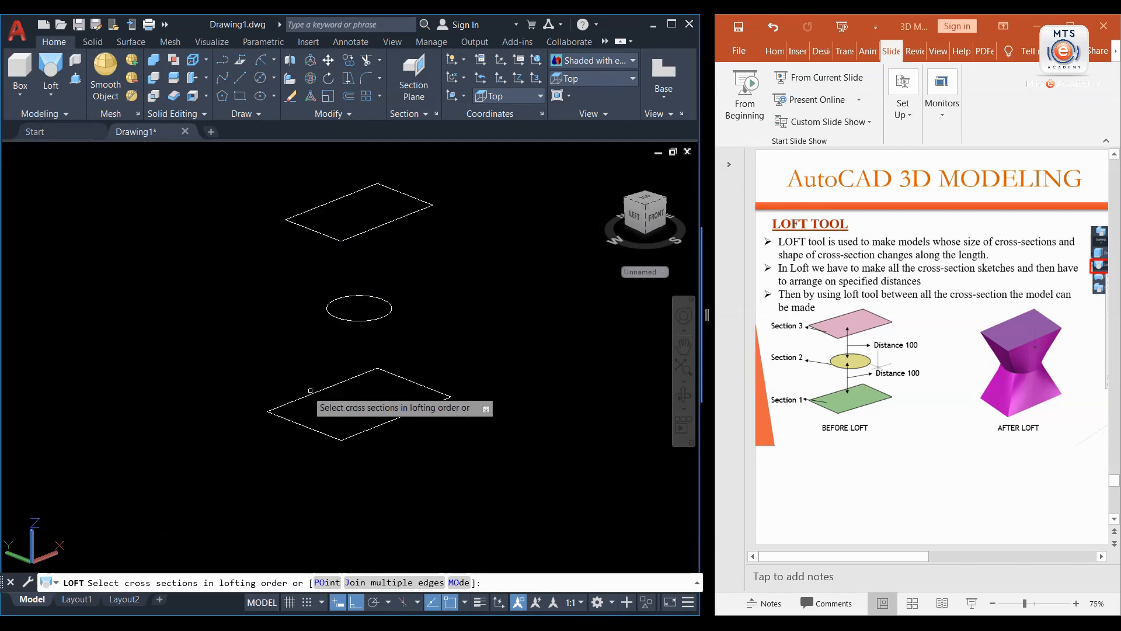
pyautogui.click(336, 384)
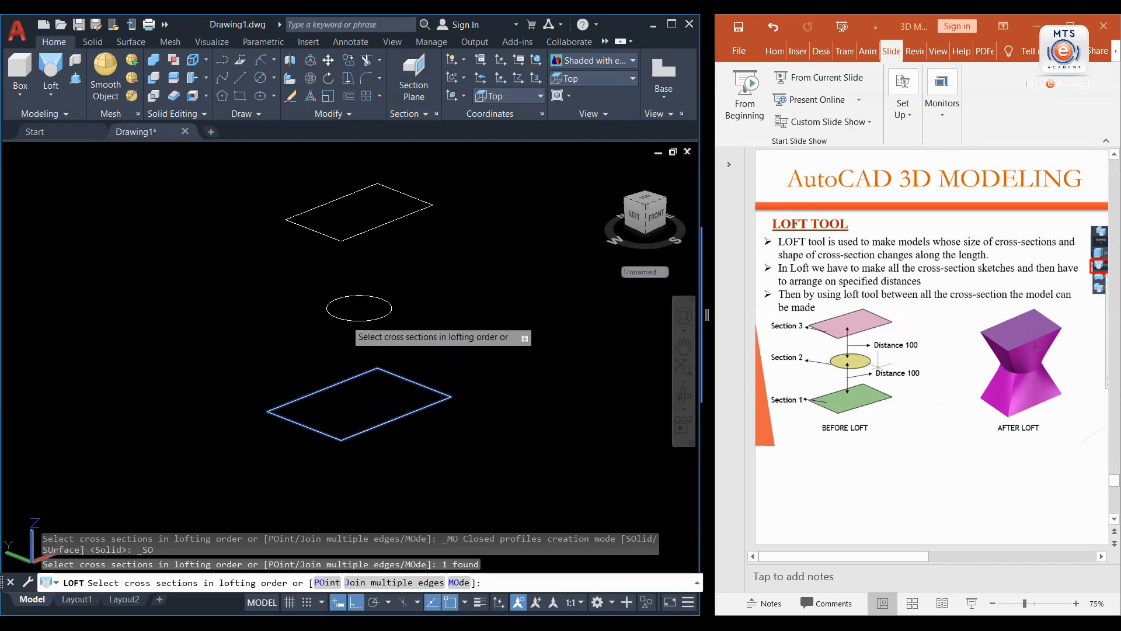
pyautogui.click(345, 320)
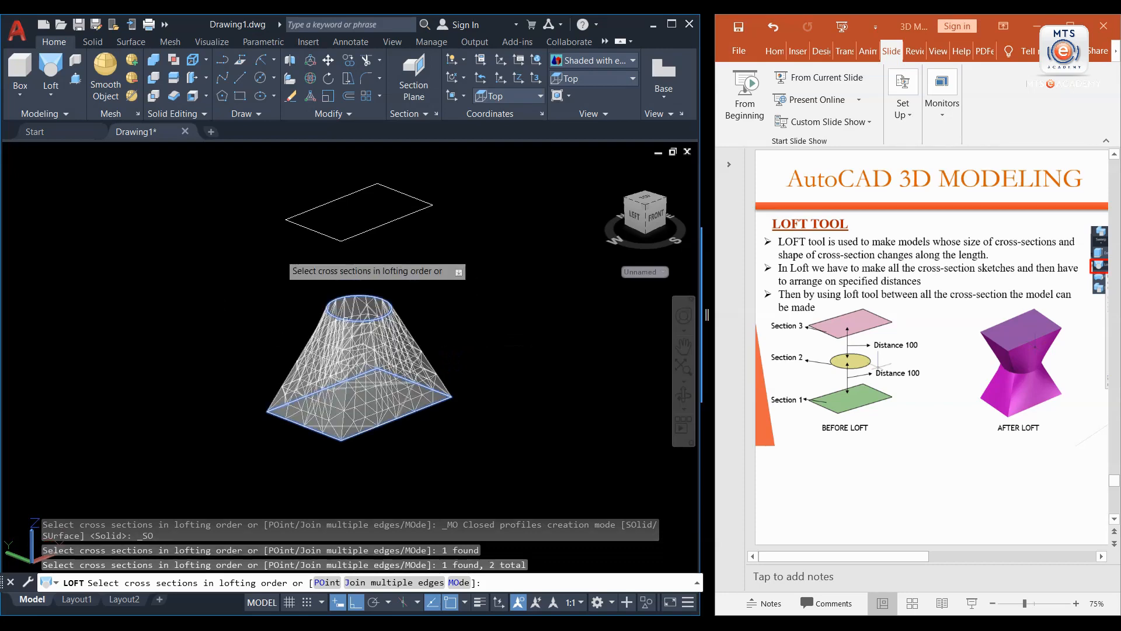
pyautogui.click(290, 222)
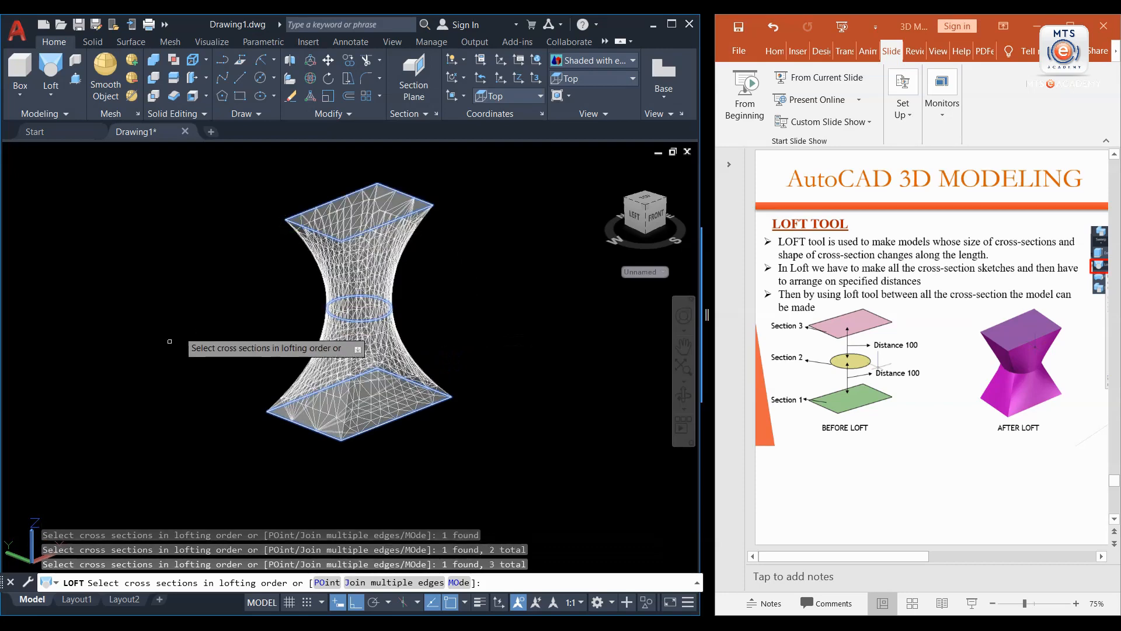
pyautogui.rightClick(102, 405)
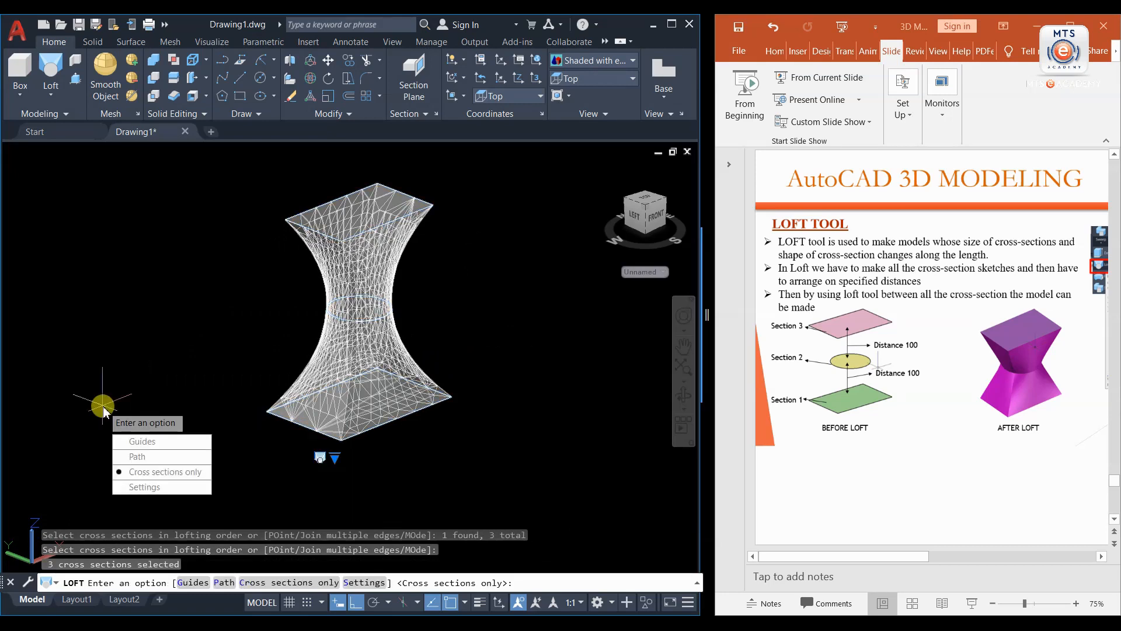
pyautogui.press('Return')
pyautogui.press('Return')
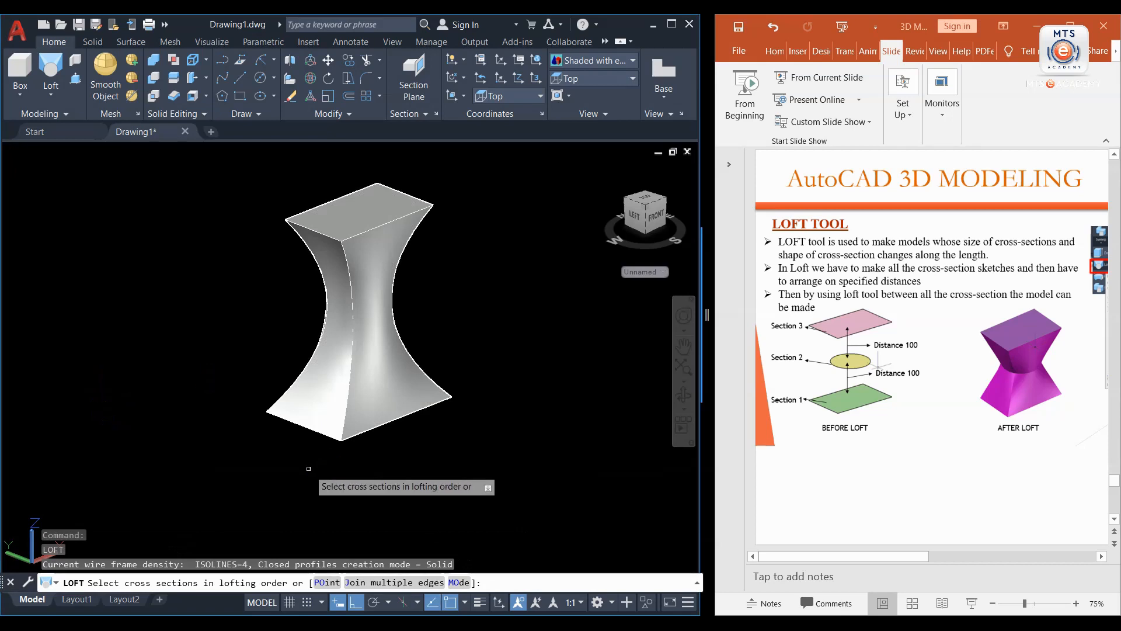
pyautogui.rightClick(306, 464)
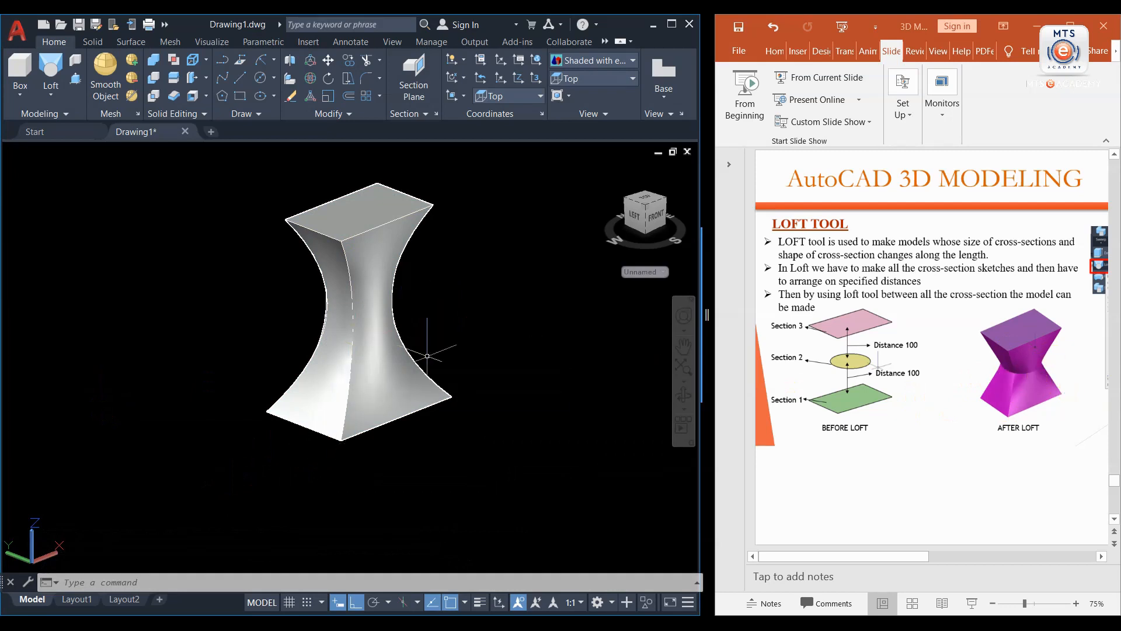
# Step: Undo the loft to restore the three separate cross-section profiles
pyautogui.moveTo(446, 350)
pyautogui.keyDown('shift'); pyautogui.mouseDown(button='middle')
pyautogui.moveTo(392, 220)
pyautogui.moveTo(400, 300)
pyautogui.moveTo(439, 351)
pyautogui.mouseUp(button='middle'); pyautogui.keyUp('shift')
pyautogui.hotkey('ctrl', 'z')
pyautogui.hotkey('ctrl', 'z')
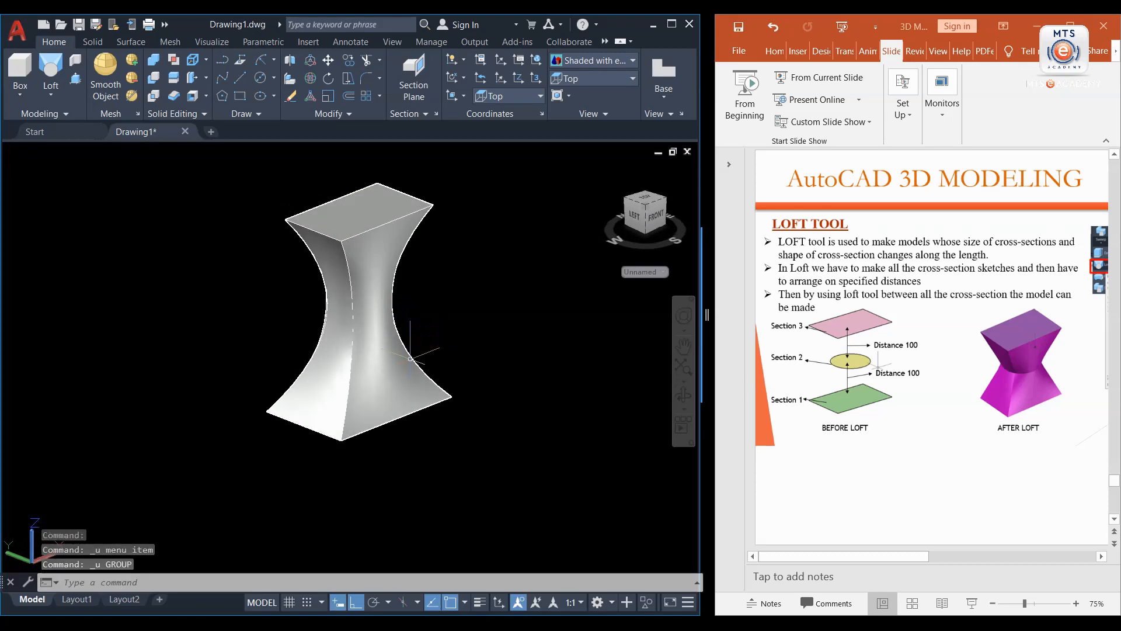
pyautogui.hotkey('ctrl', 'z')
pyautogui.hotkey('ctrl', 'z')
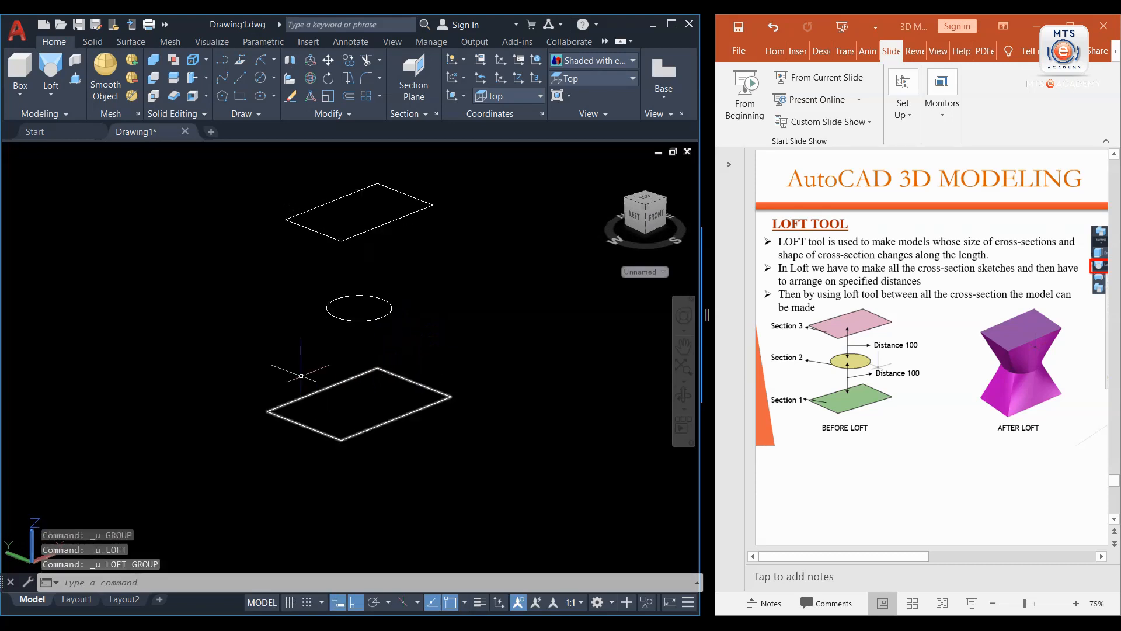
# Step: Loft the lower rectangle, circle and upper rectangle in order, with surface control set to Ruled in the loft settings
pyautogui.click(51, 69)
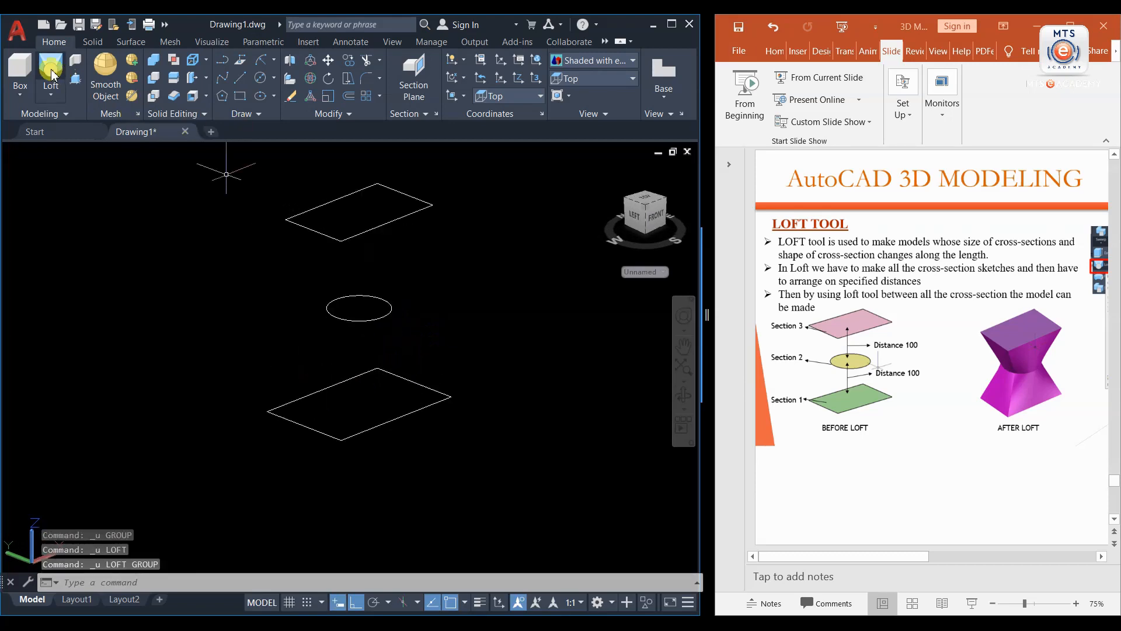
pyautogui.click(408, 378)
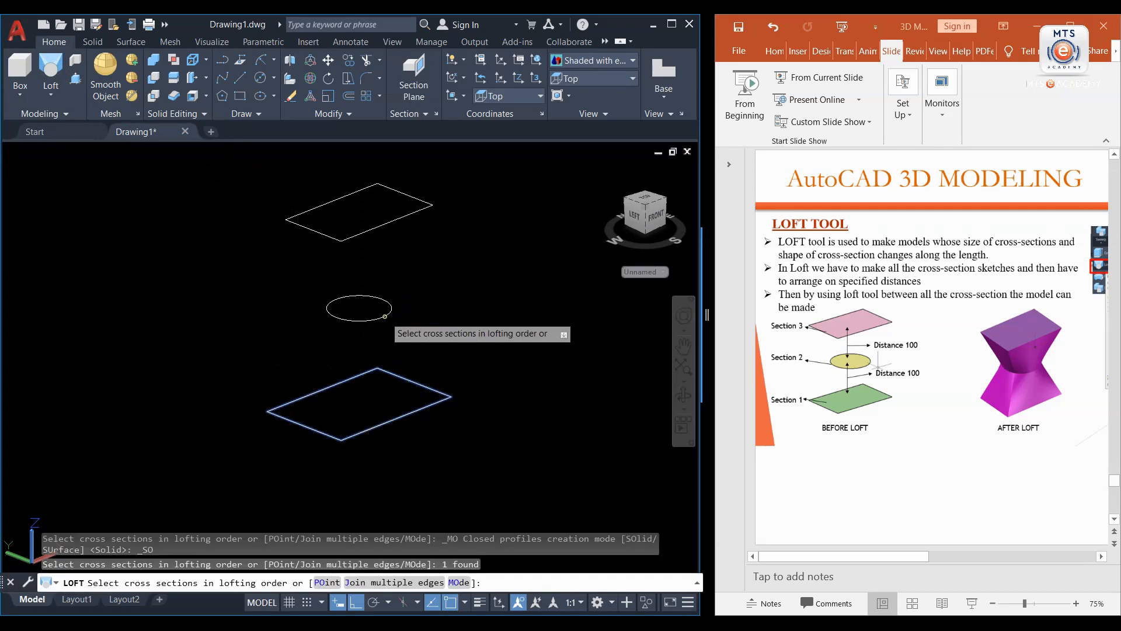
pyautogui.click(385, 316)
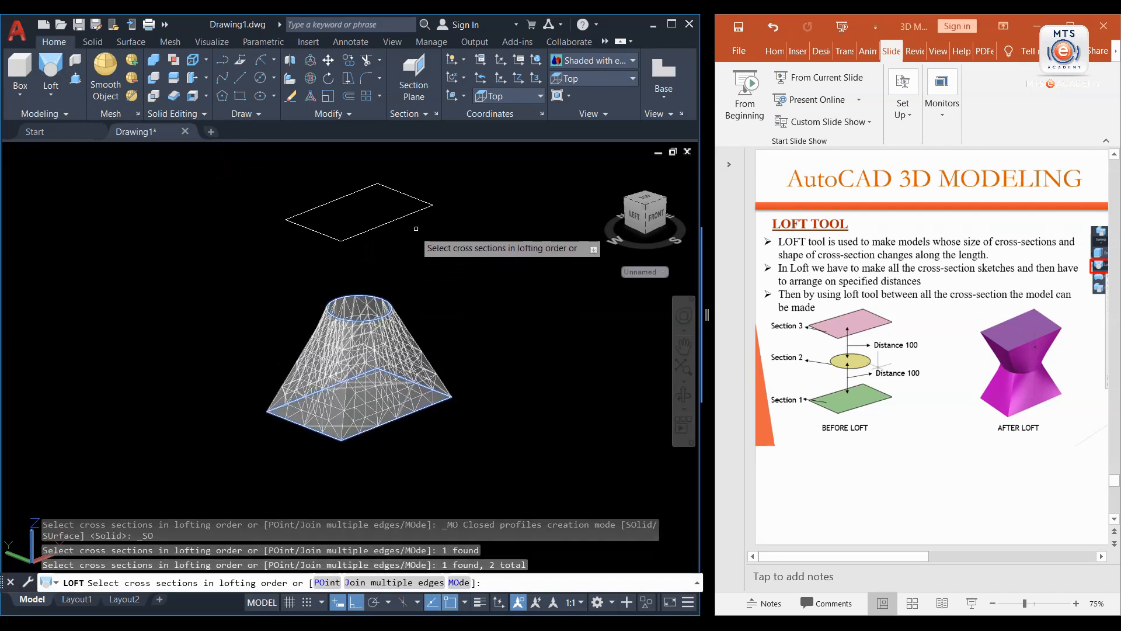
pyautogui.click(423, 210)
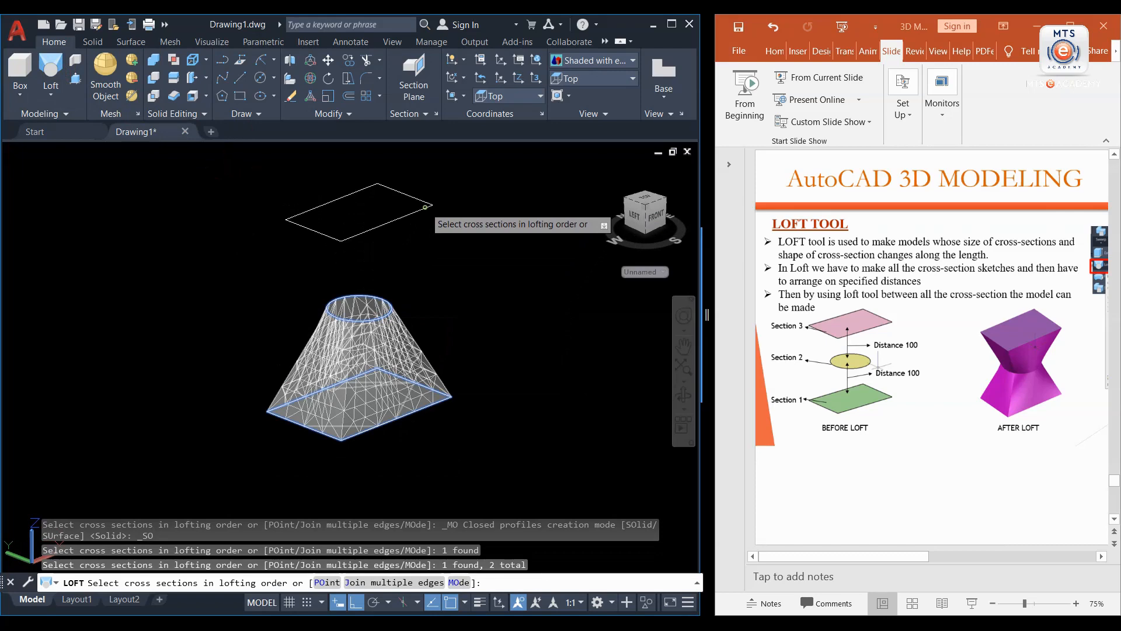
pyautogui.rightClick(415, 275)
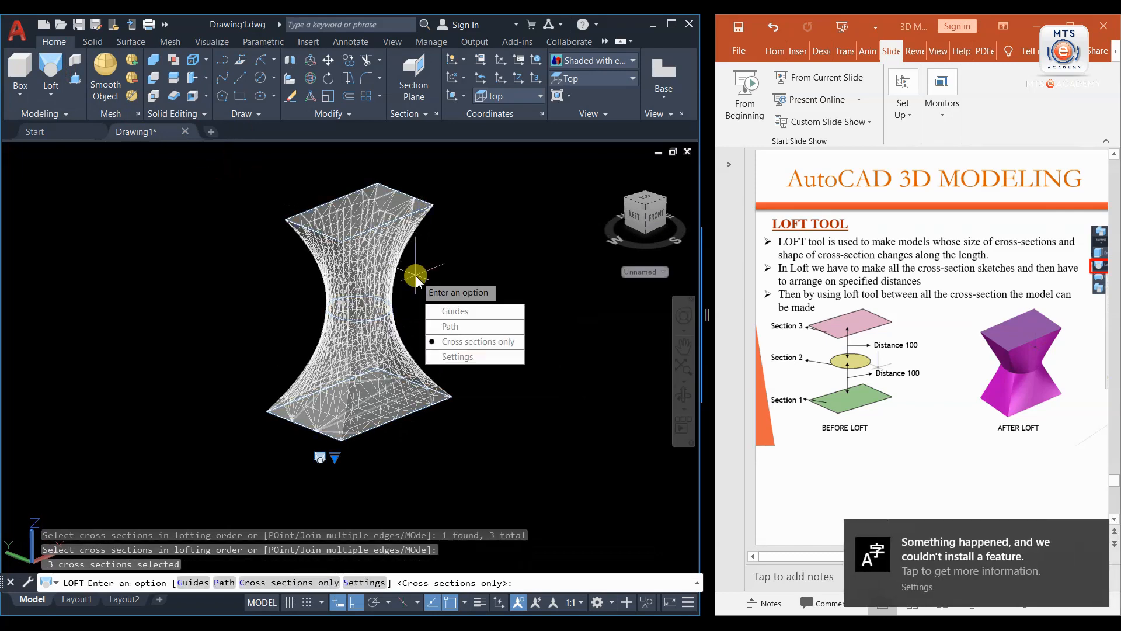
pyautogui.click(461, 357)
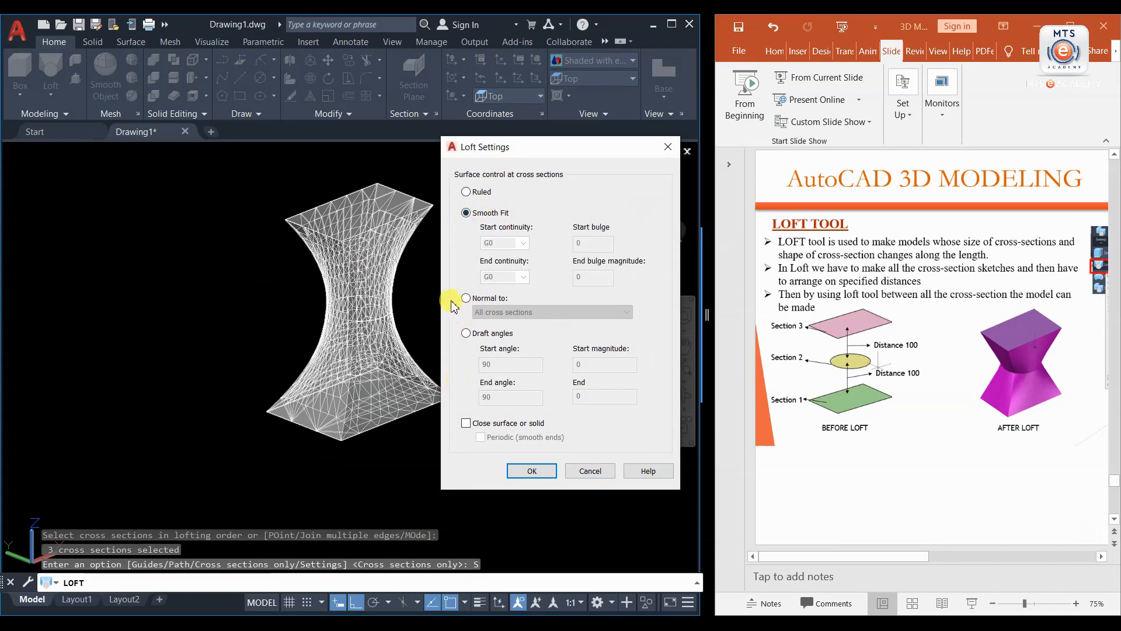
pyautogui.click(467, 194)
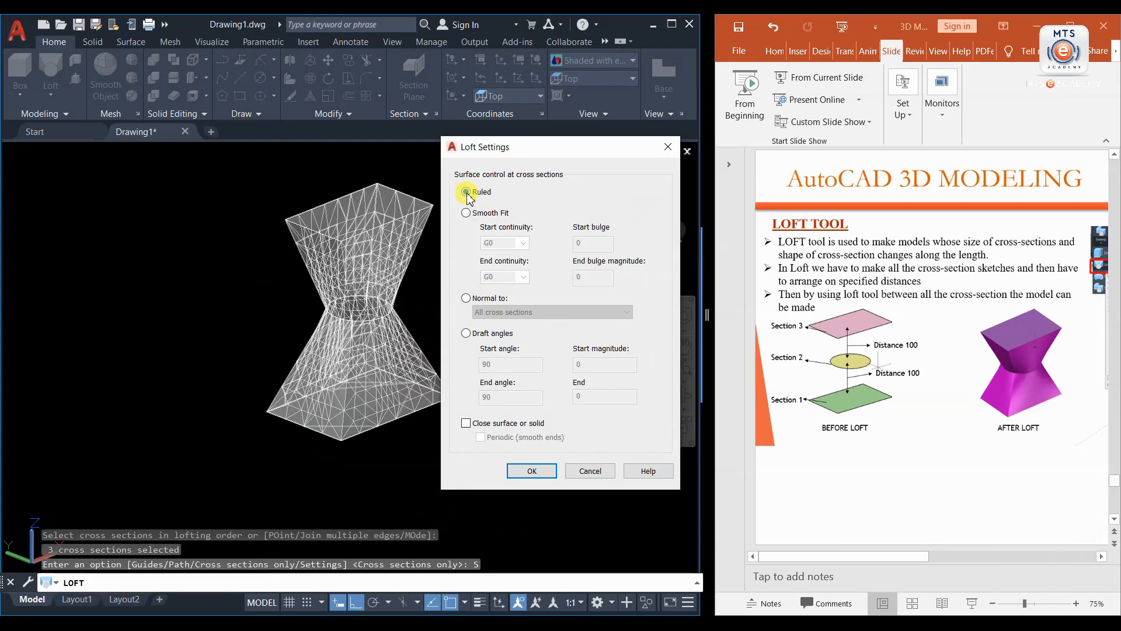
pyautogui.click(531, 471)
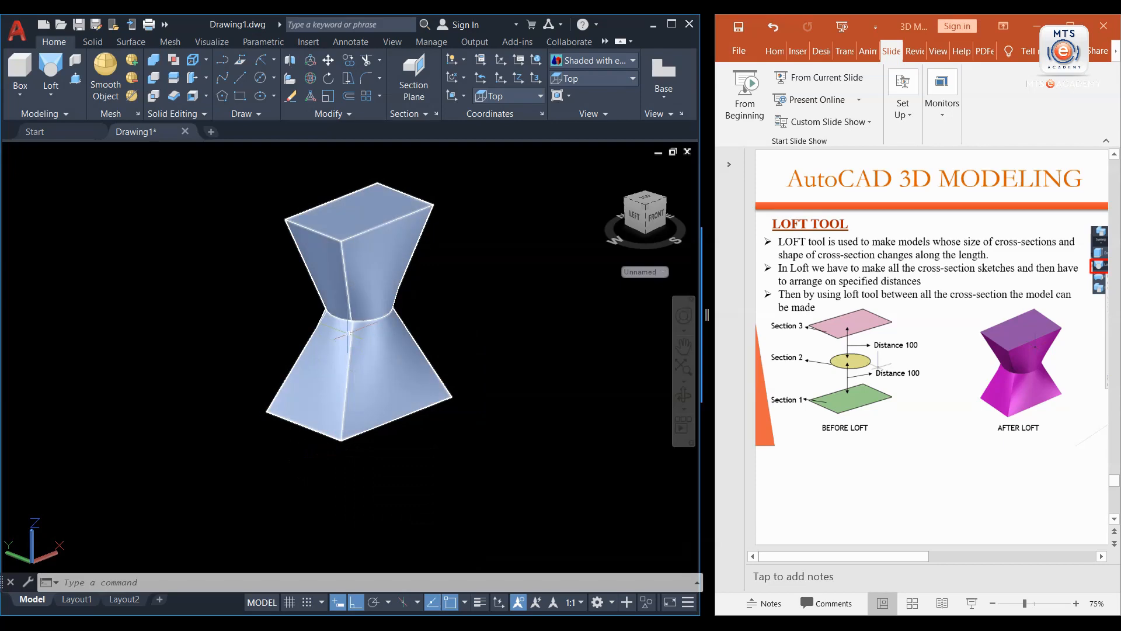
pyautogui.scroll(5, 330, 321)
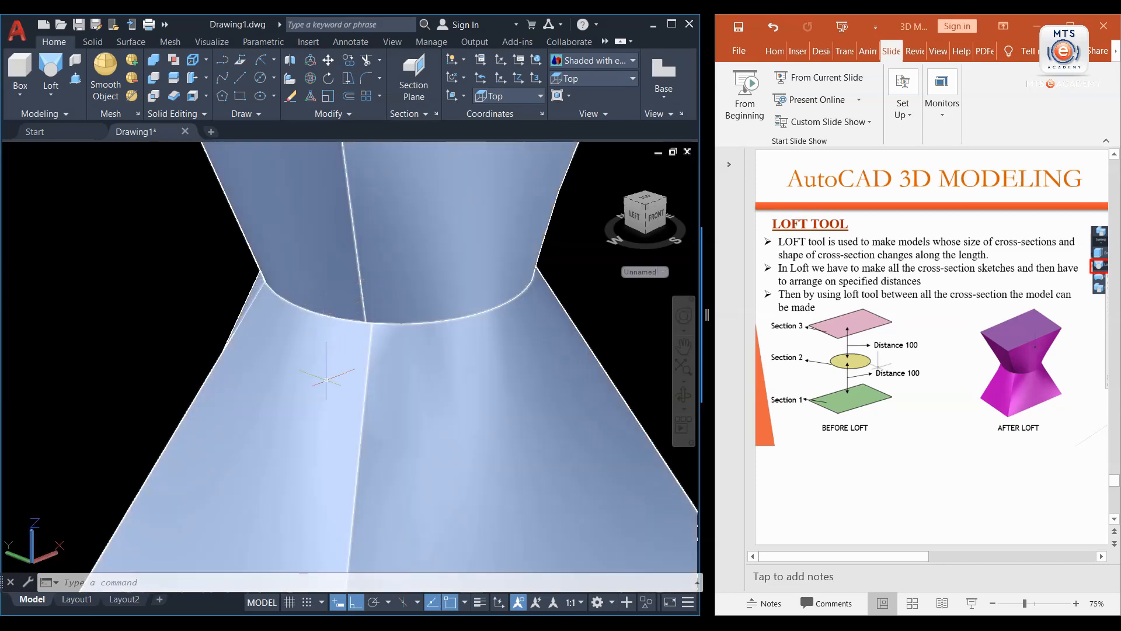
pyautogui.scroll(-8, 326, 376)
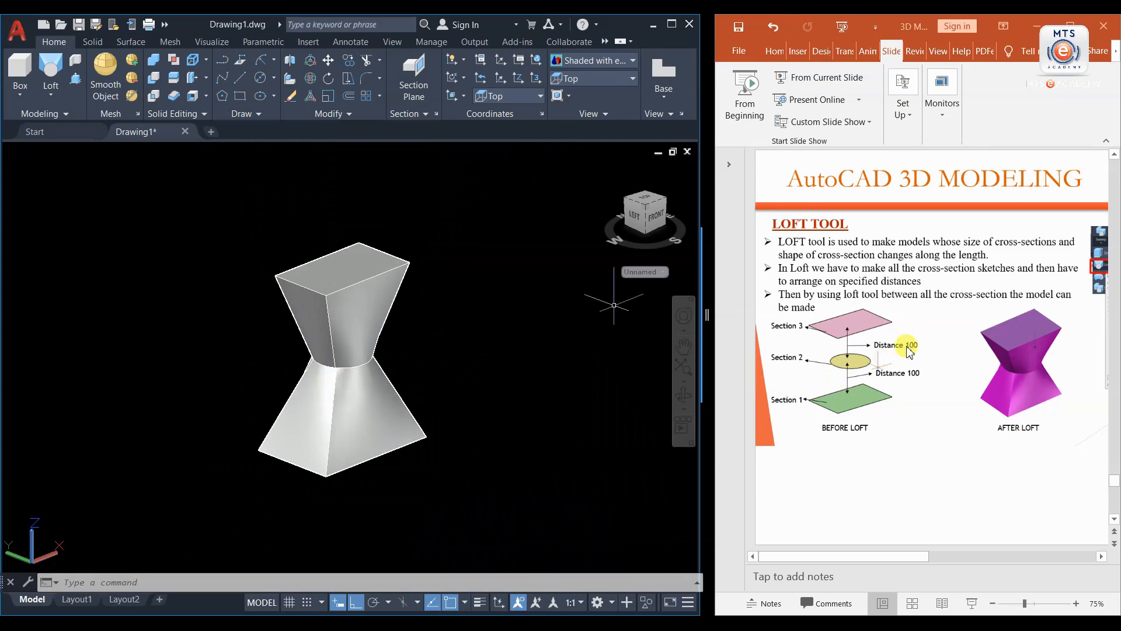
# Step: Switch to the PowerPoint presentation and advance to the Loft exercise with the R50 and R30 profiles
pyautogui.scroll(-1, 901, 340)
pyautogui.scroll(-1, 901, 340)
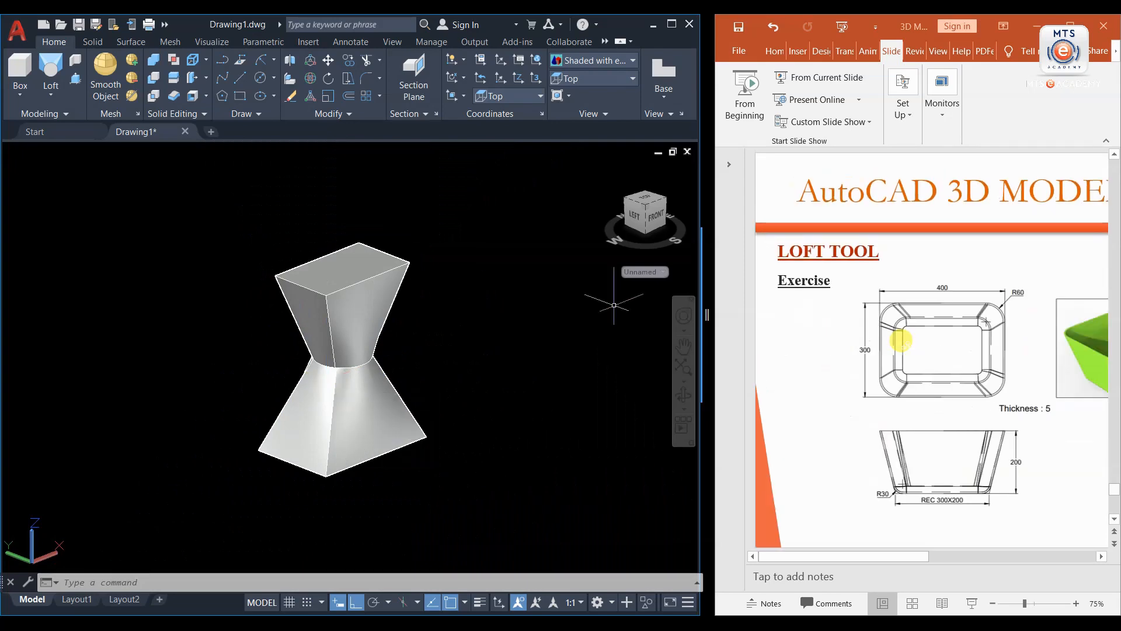
pyautogui.scroll(-1, 900, 340)
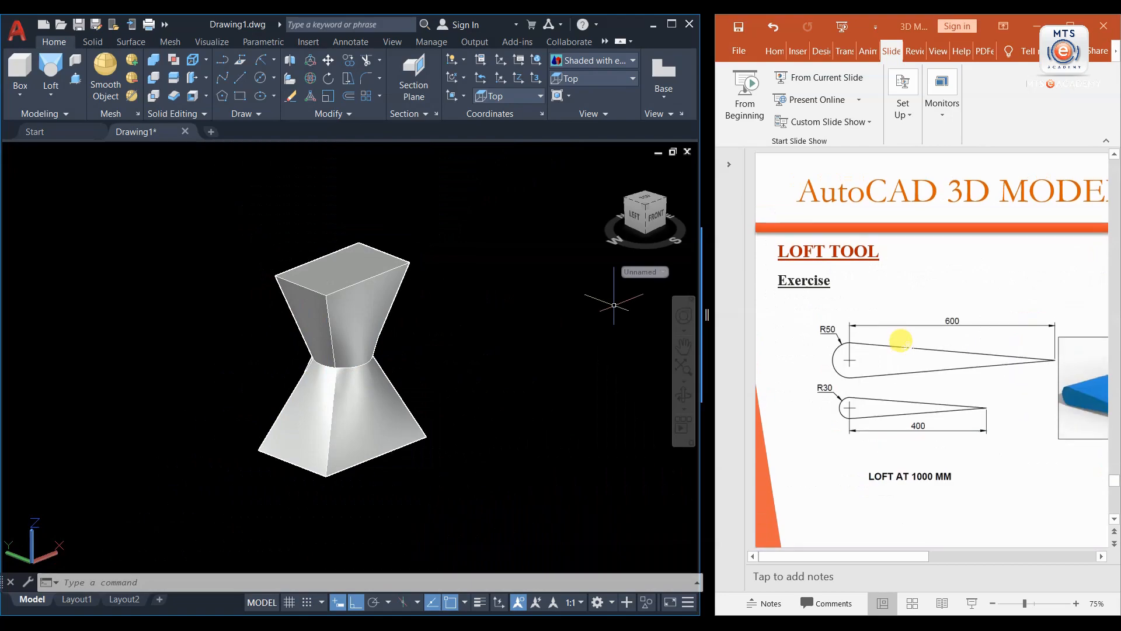